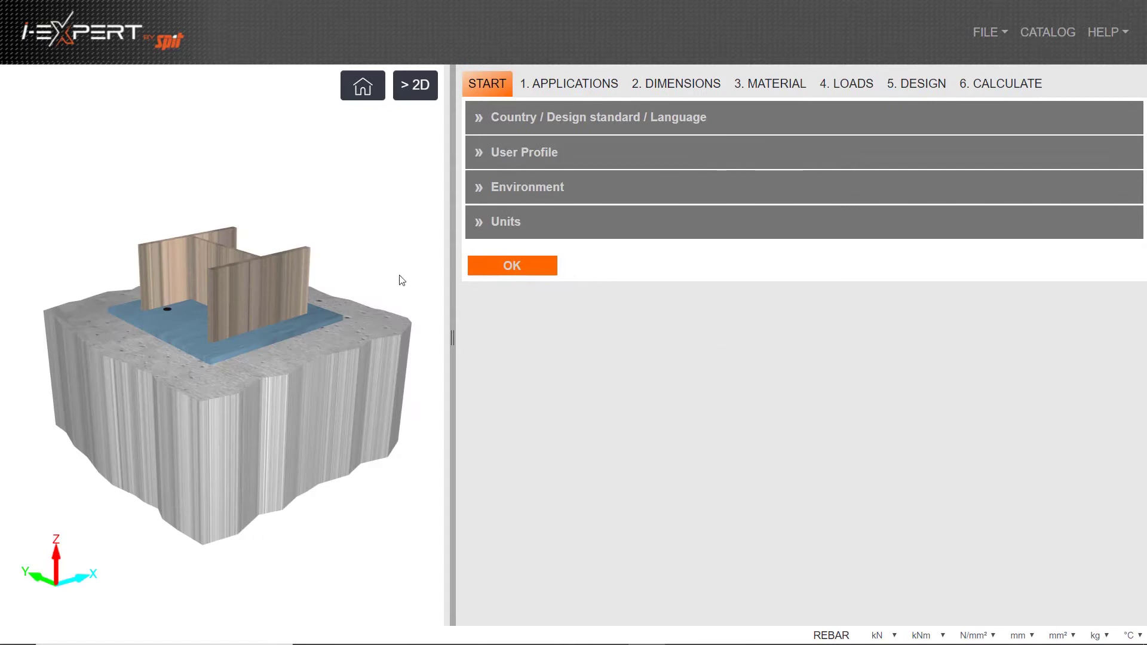
Keep United Kingdom as the country with EN 1992 and confirm to reach Applications
mouse_move(402, 280)
left_mouse_down()
mouse_move(366, 323)
mouse_move(243, 323)
left_mouse_up()
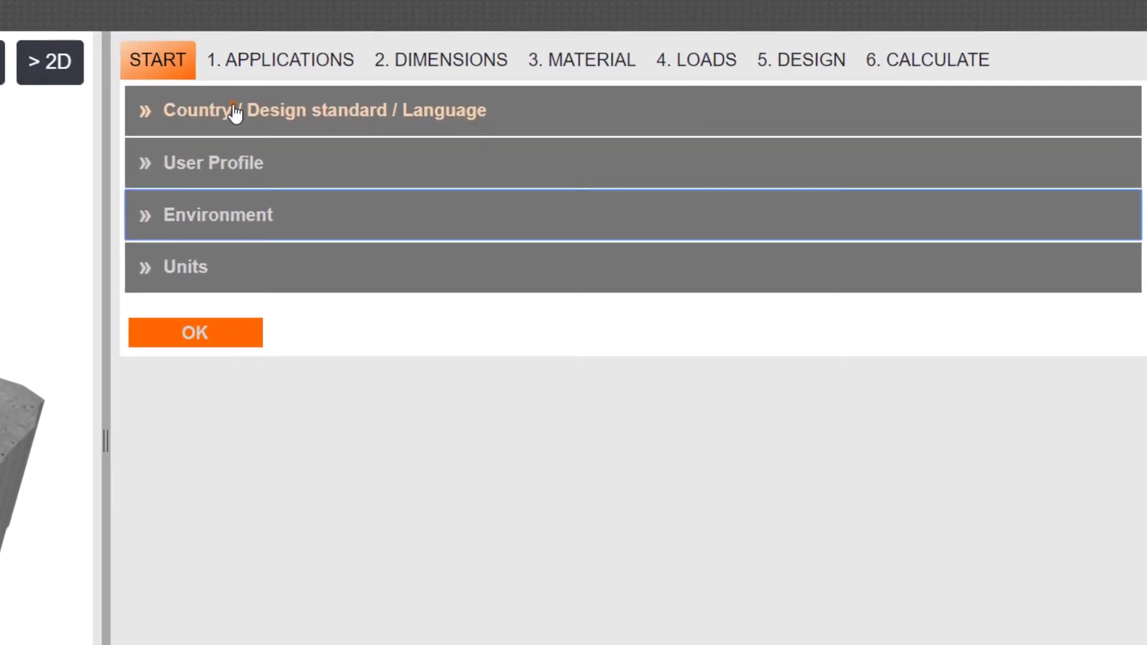
left_click(539, 118)
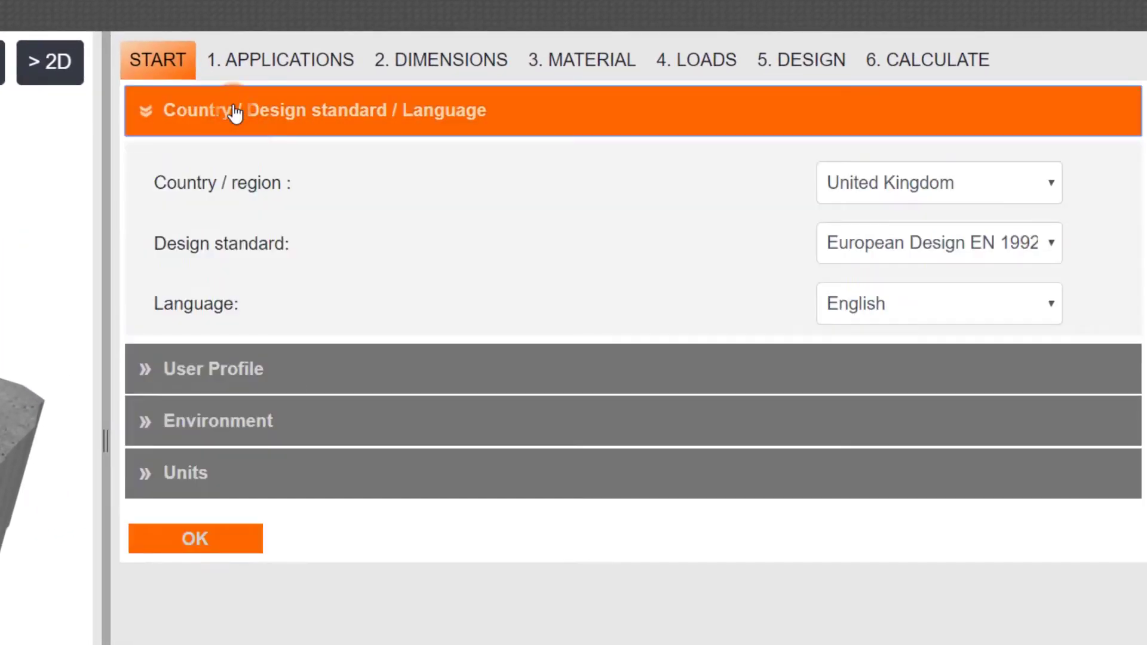
left_click(955, 184)
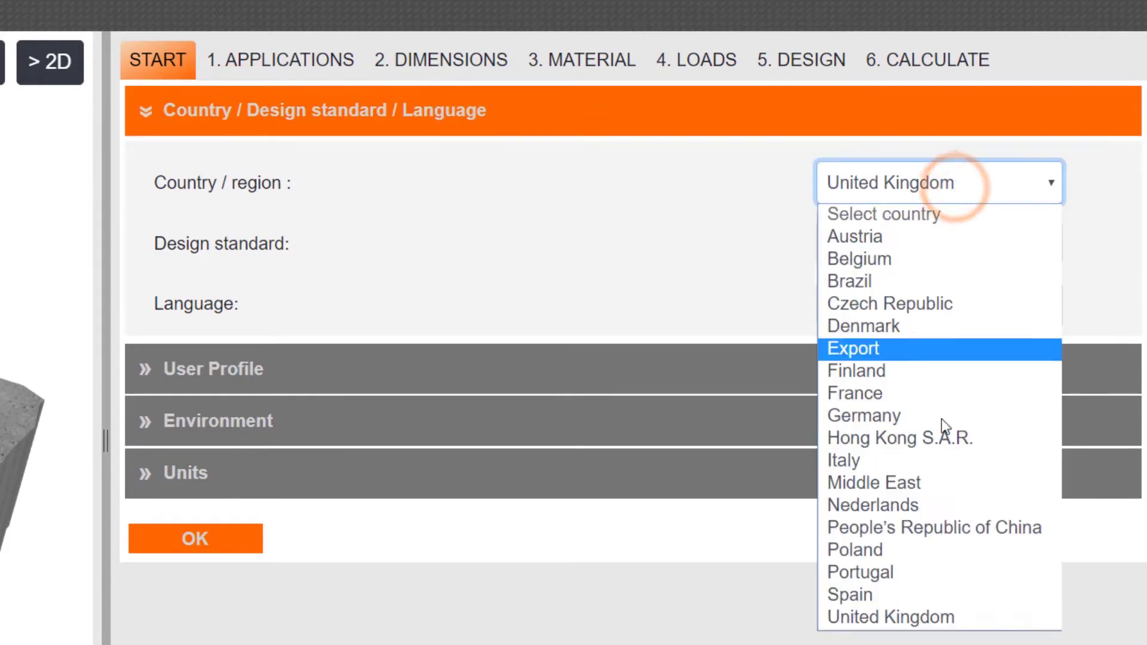
left_click(937, 615)
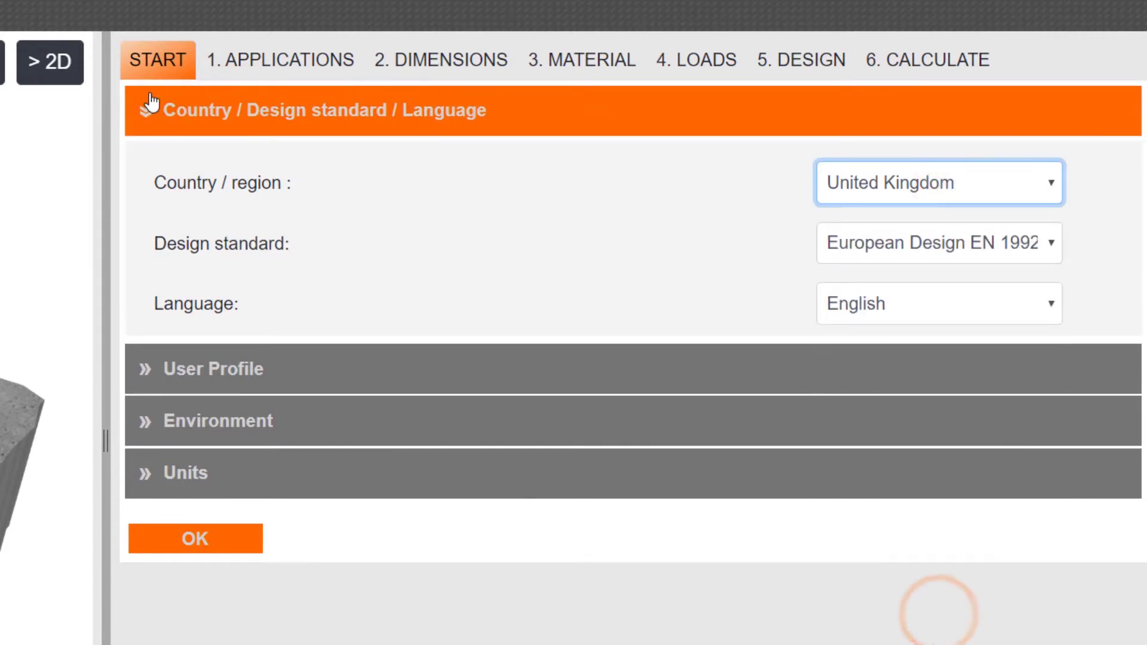
left_click(265, 71)
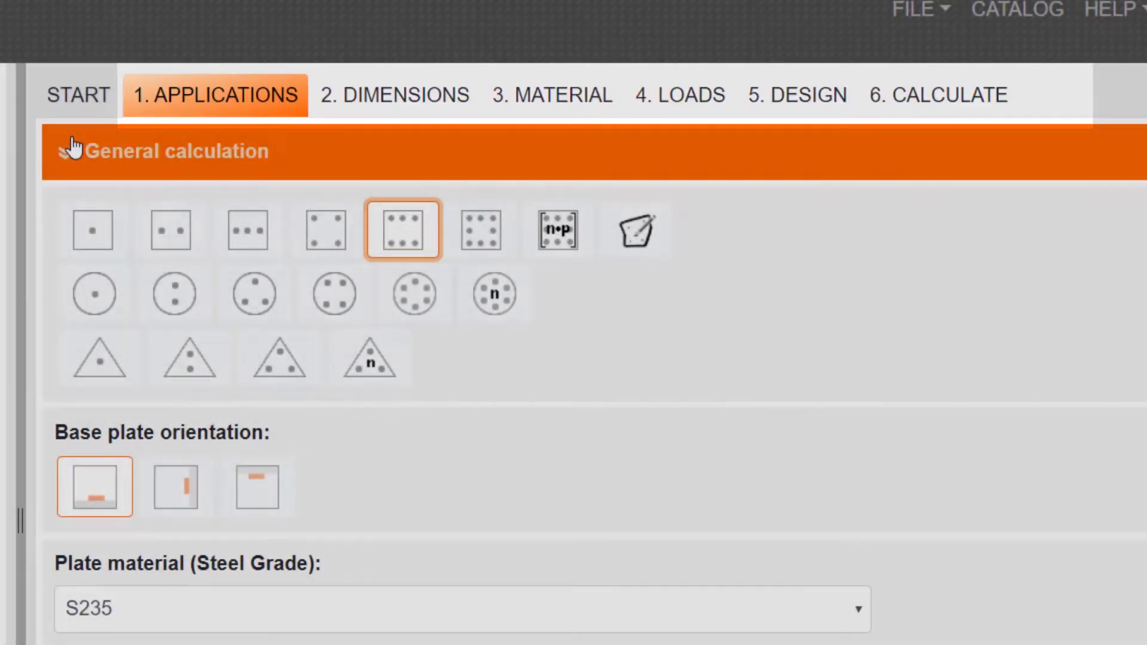
Switch the application to Rebar reinforcement, accepting the project reset, and widen the 3D view
left_click(71, 147)
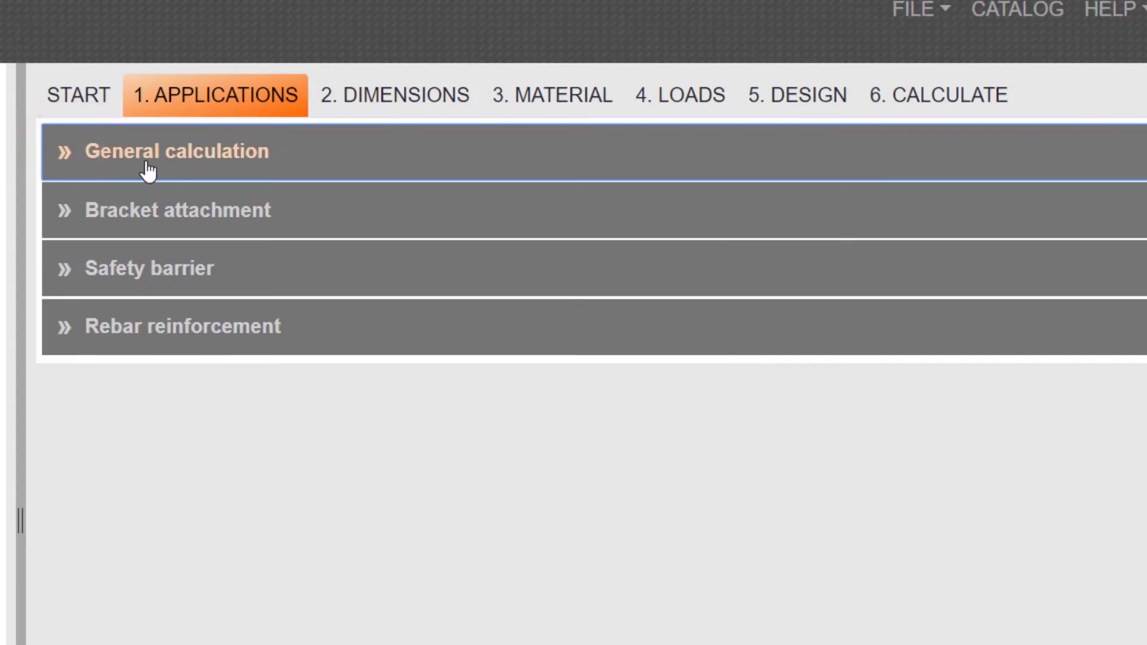
left_click(171, 312)
left_click(576, 272)
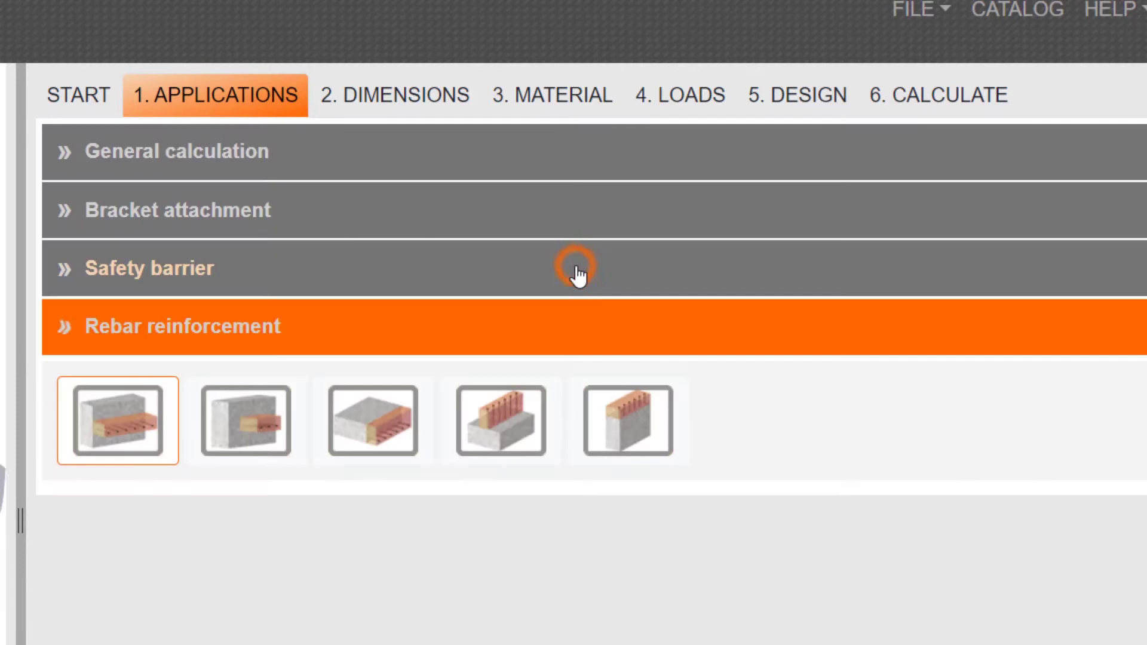
left_click(20, 520)
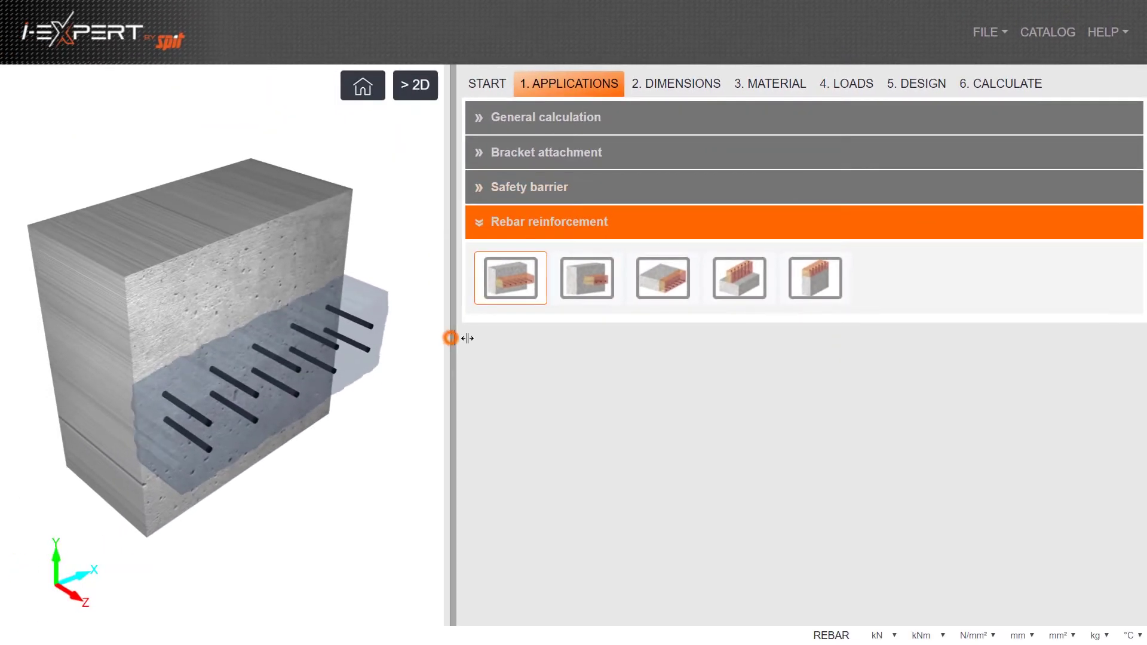
left_click_drag(468, 338, 568, 338)
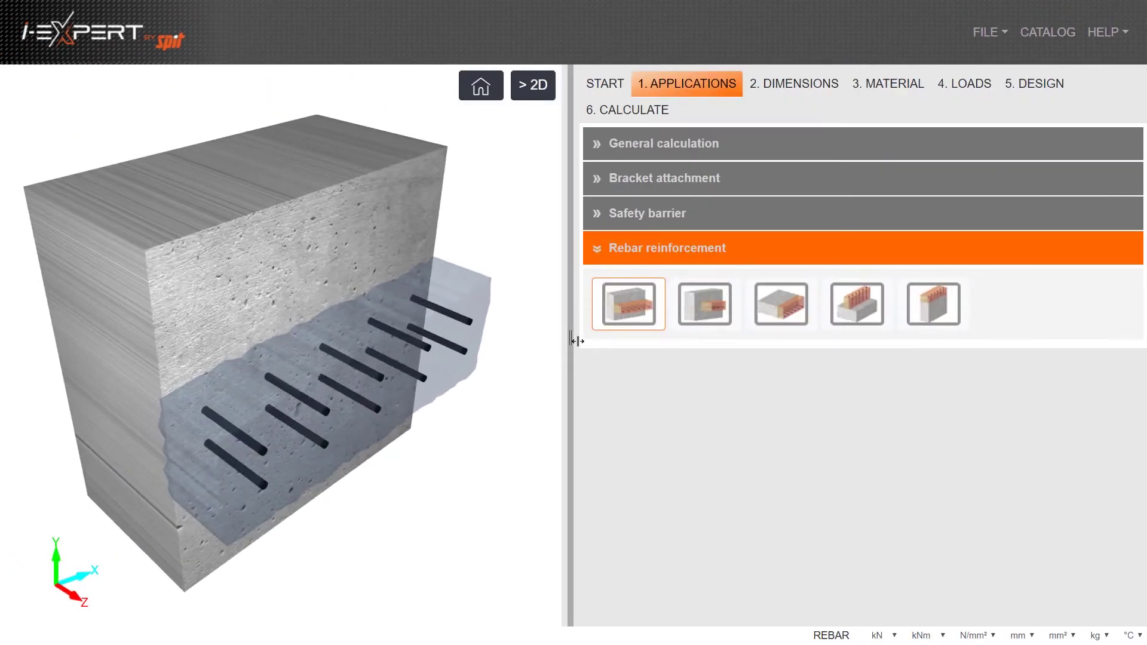
Select the third rebar connection type and inspect its horizontal bars in 2D and 3D
left_click(690, 314)
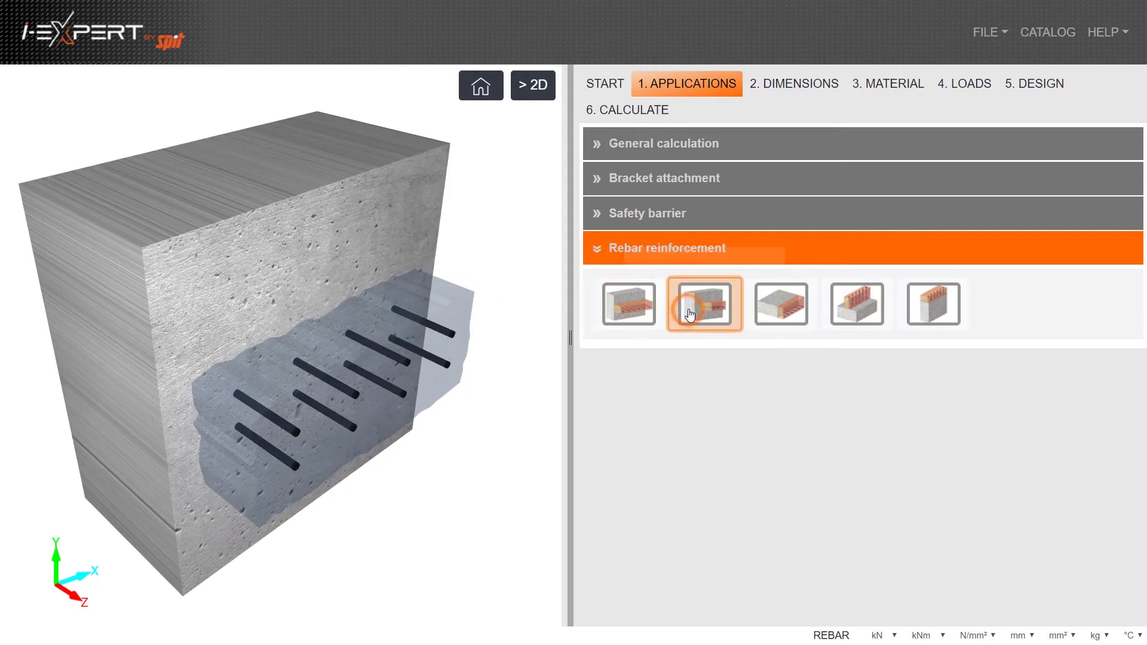
left_click(862, 314)
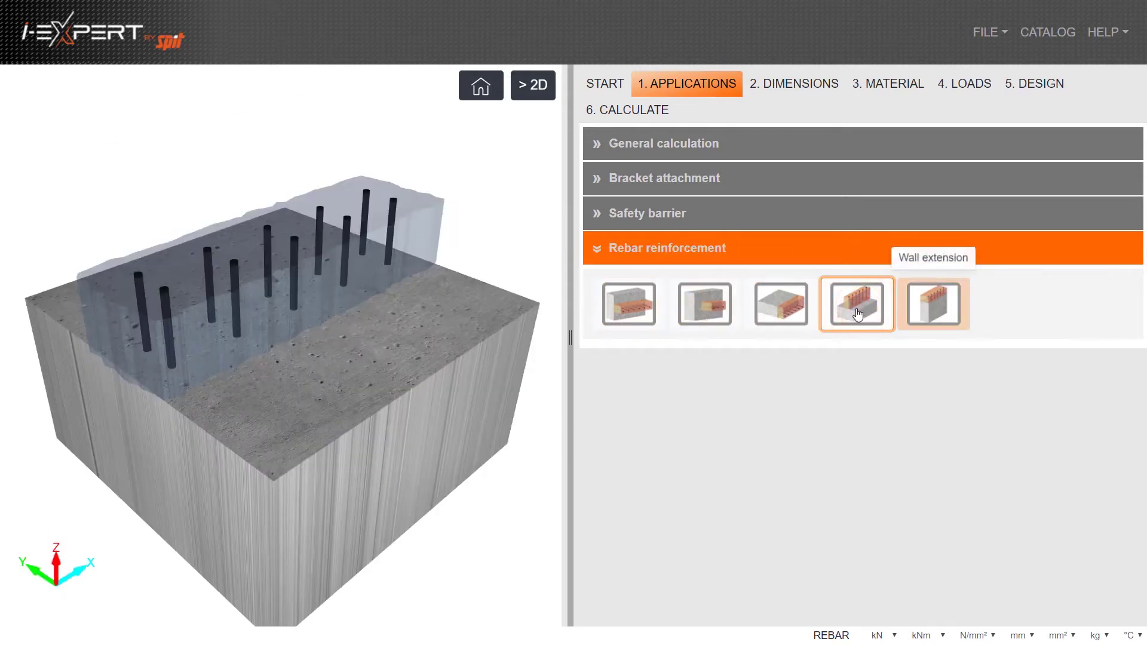
left_click(783, 308)
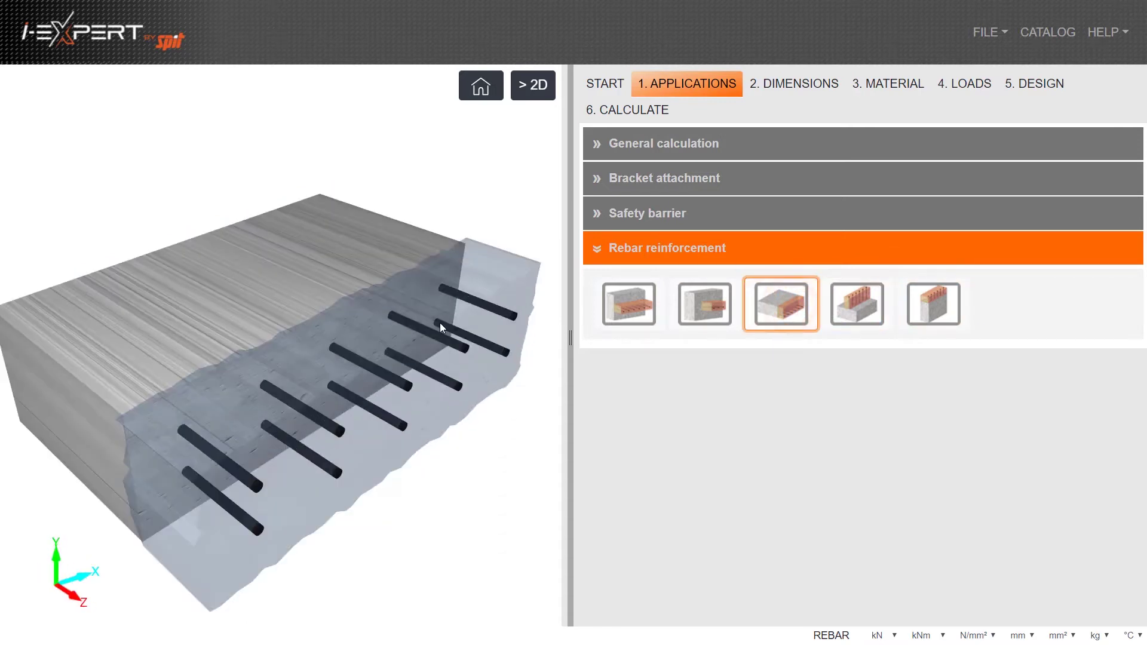
left_click(533, 85)
left_click(397, 324)
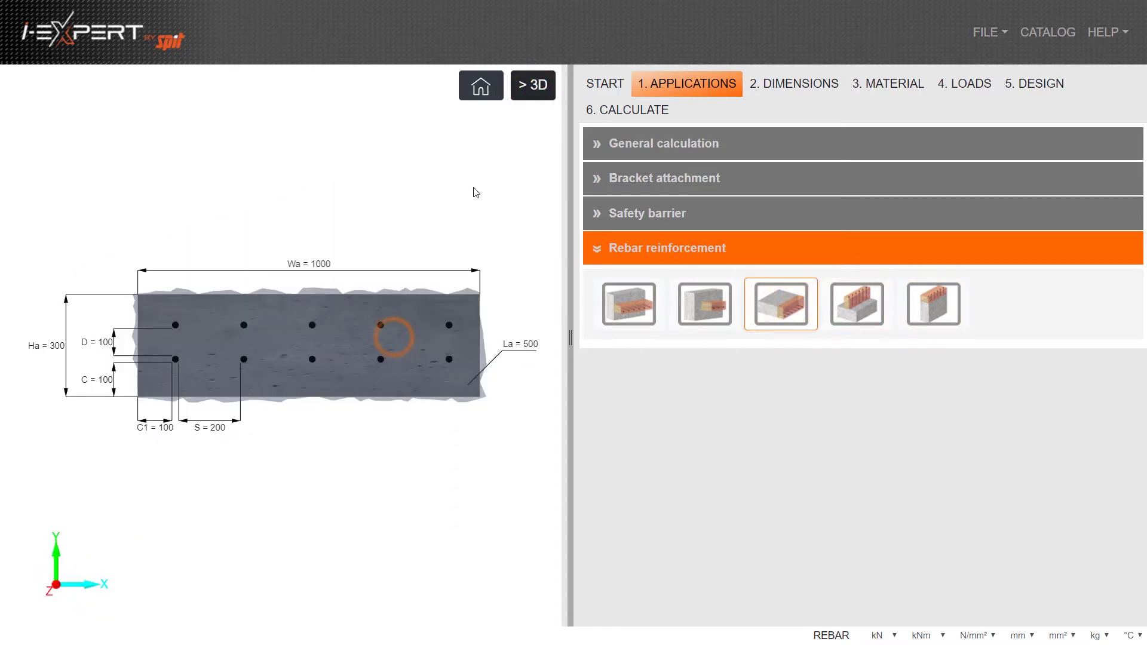
scroll(442, 268, "up", 3)
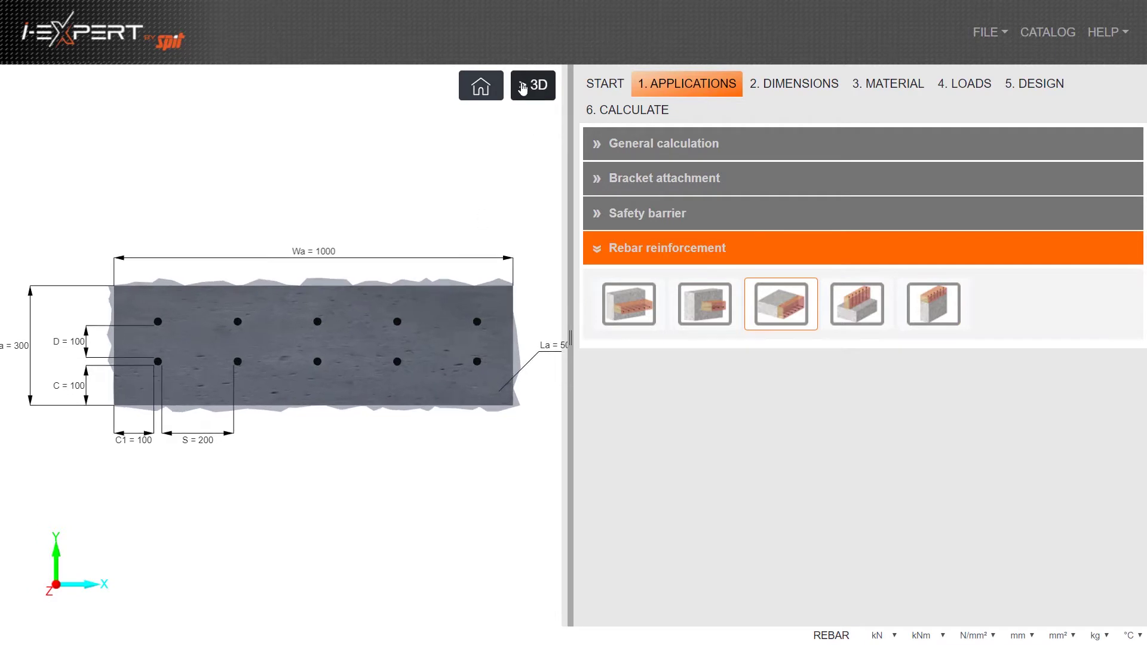
left_click(523, 87)
left_click_drag(430, 177, 1089, 491)
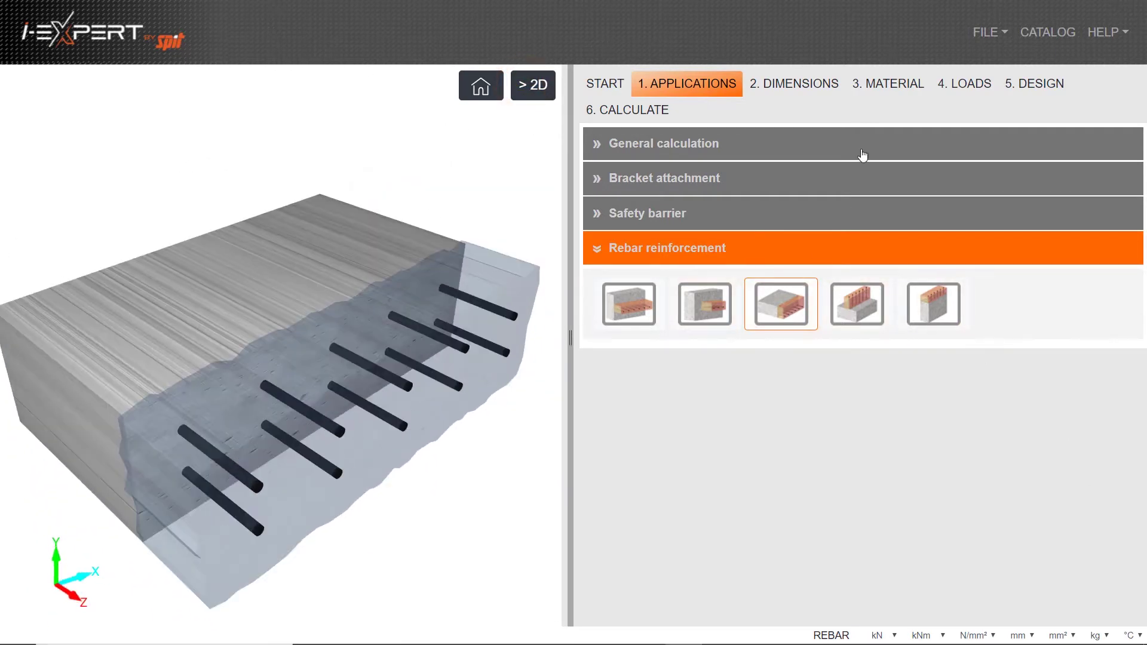
On the dimensions step, keep Fe E500 bars and set three bar layers
left_click(820, 90)
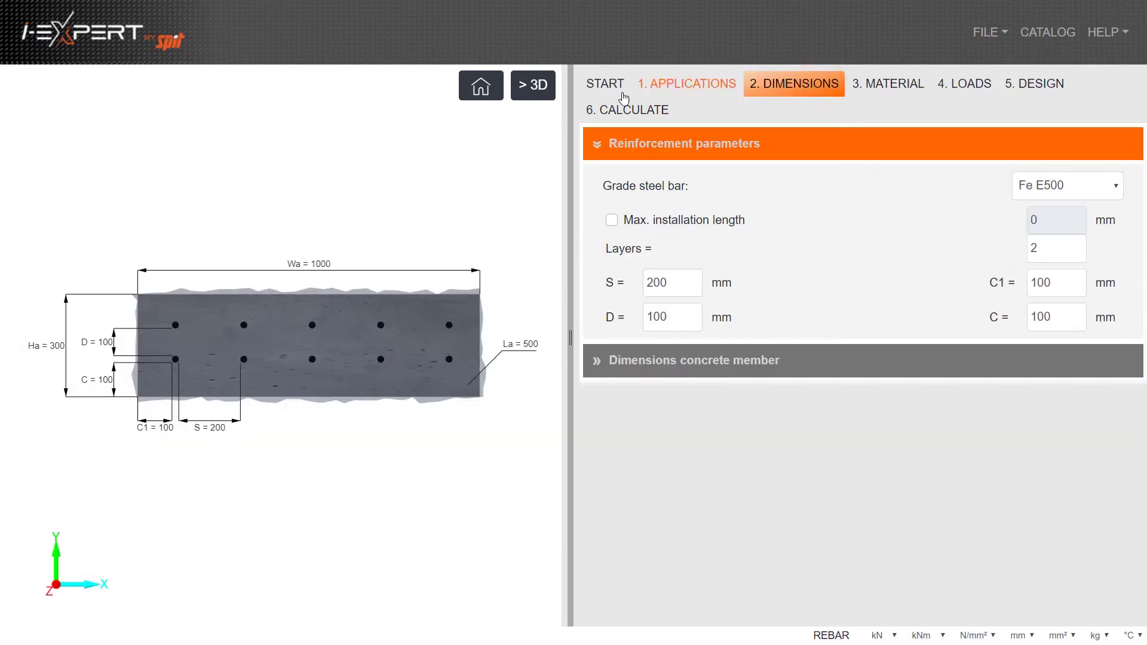
left_click(522, 92)
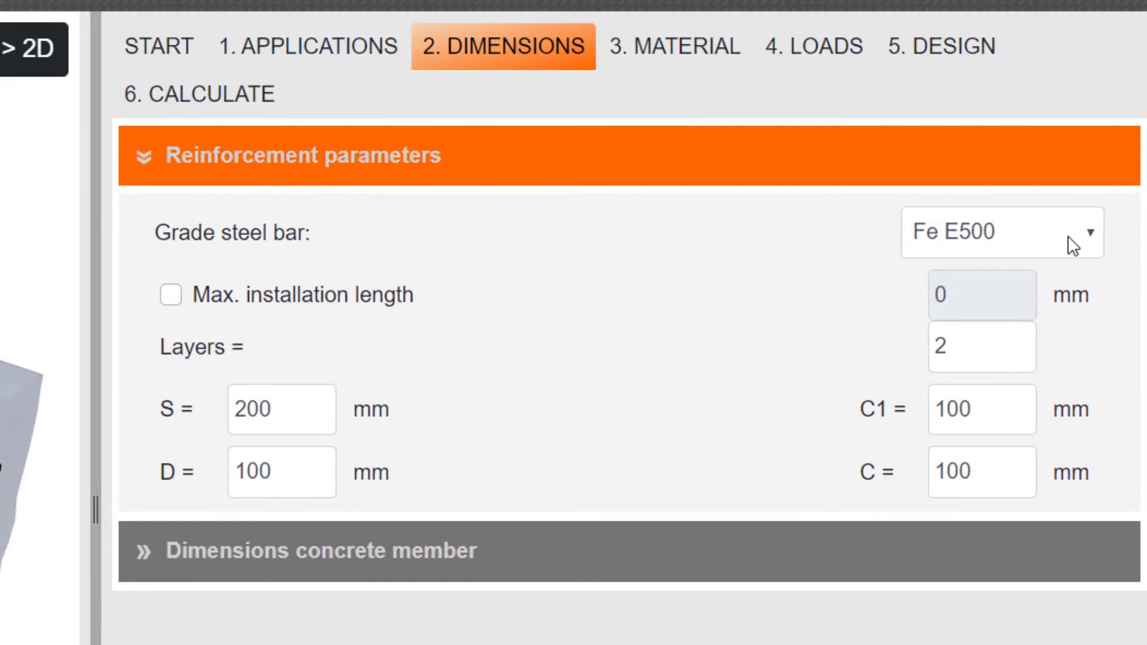
left_click(1067, 238)
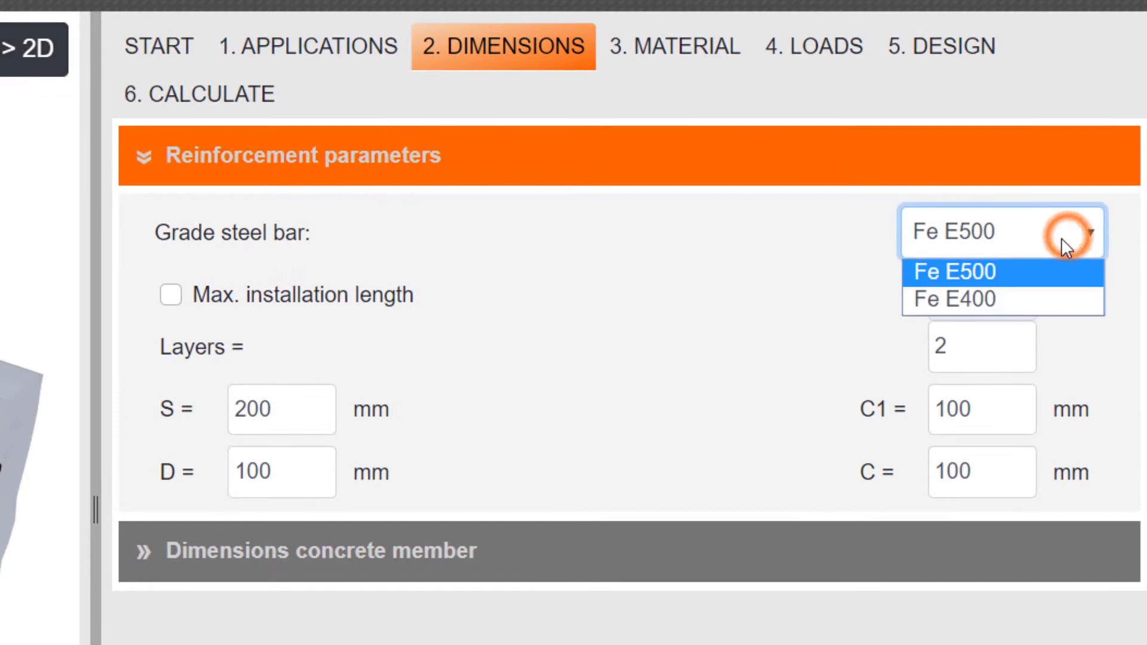
left_click(972, 277)
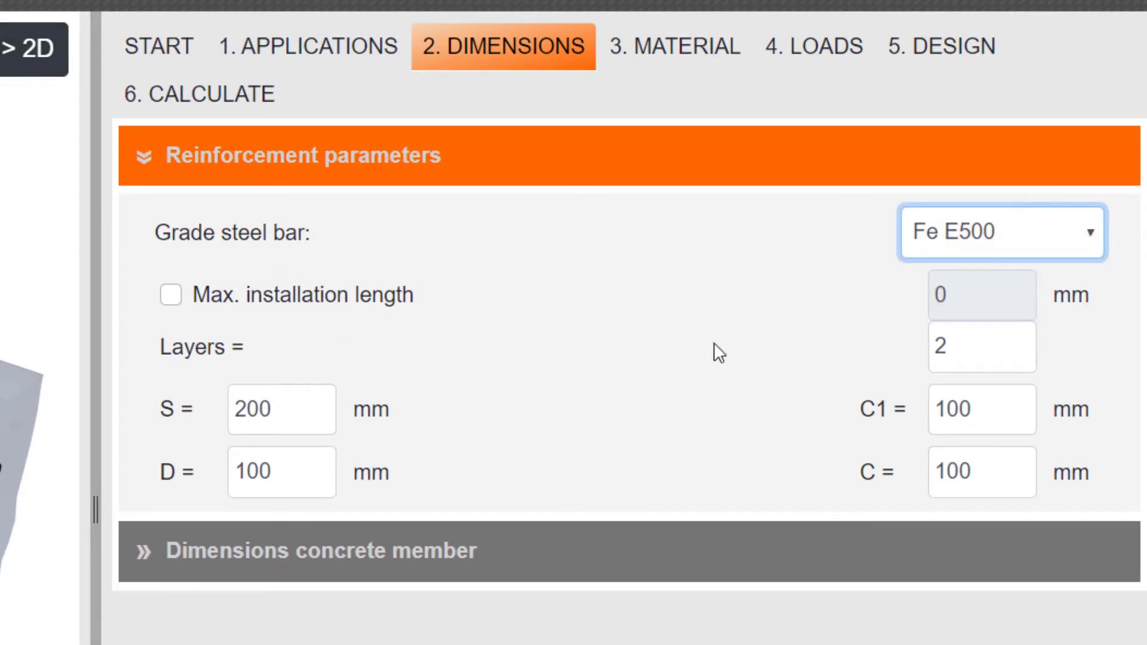
left_click(954, 339)
left_click(1020, 341)
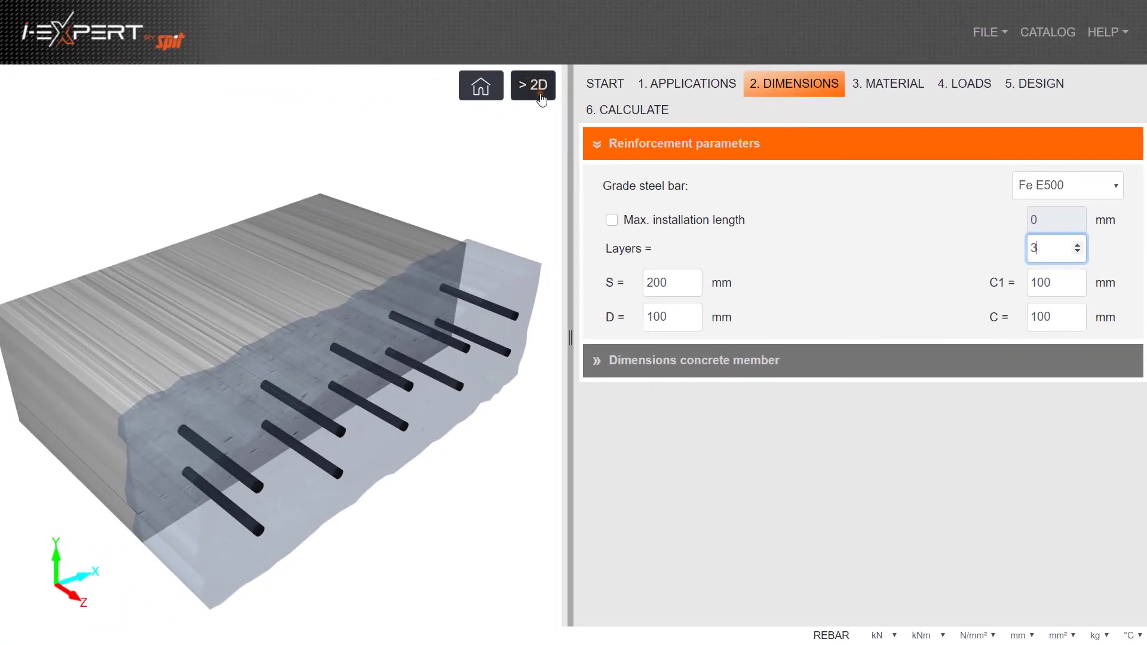
Set the member height Ha to 400 mm and length La to 700 mm
left_click(37, 60)
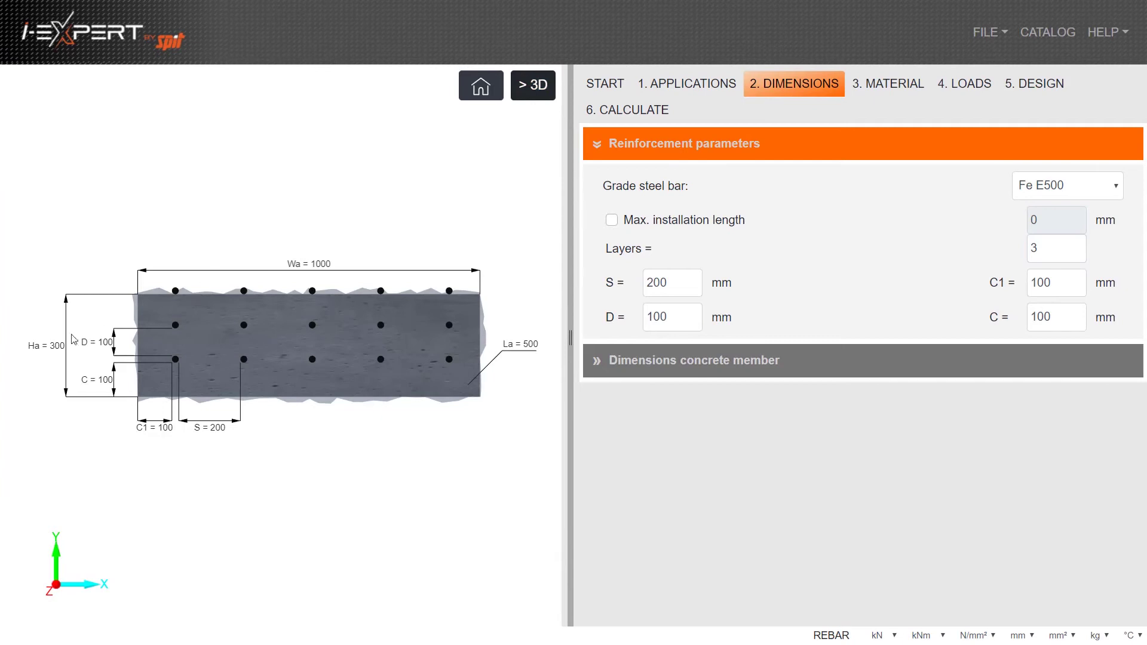
left_click(50, 348)
double_click(52, 345)
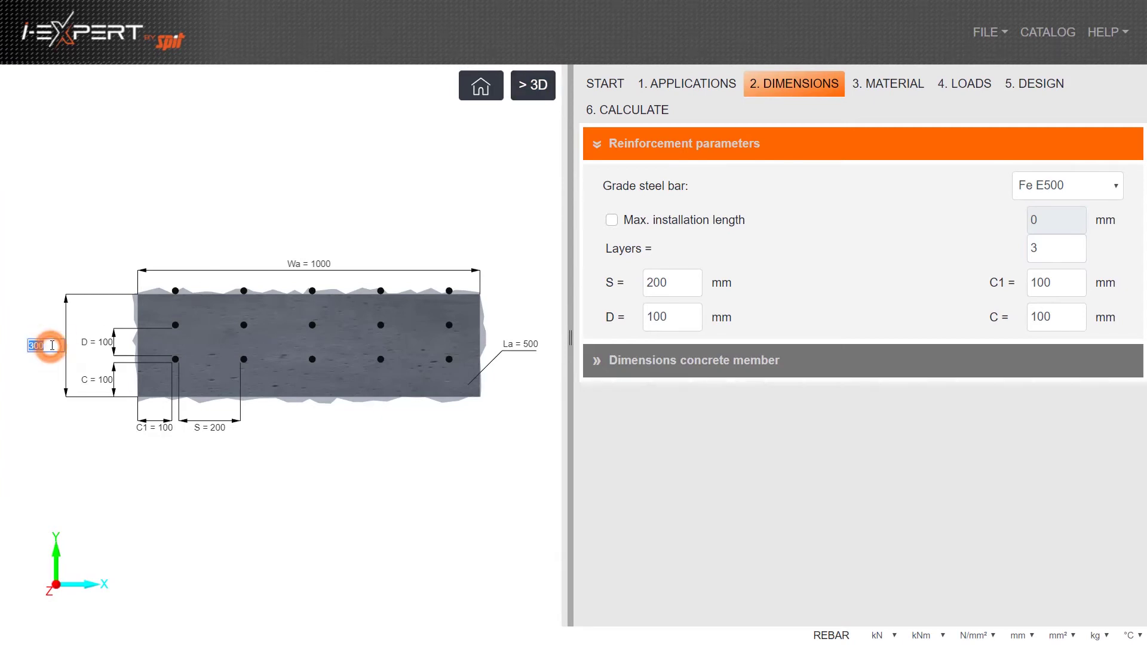
type("400")
key("Return")
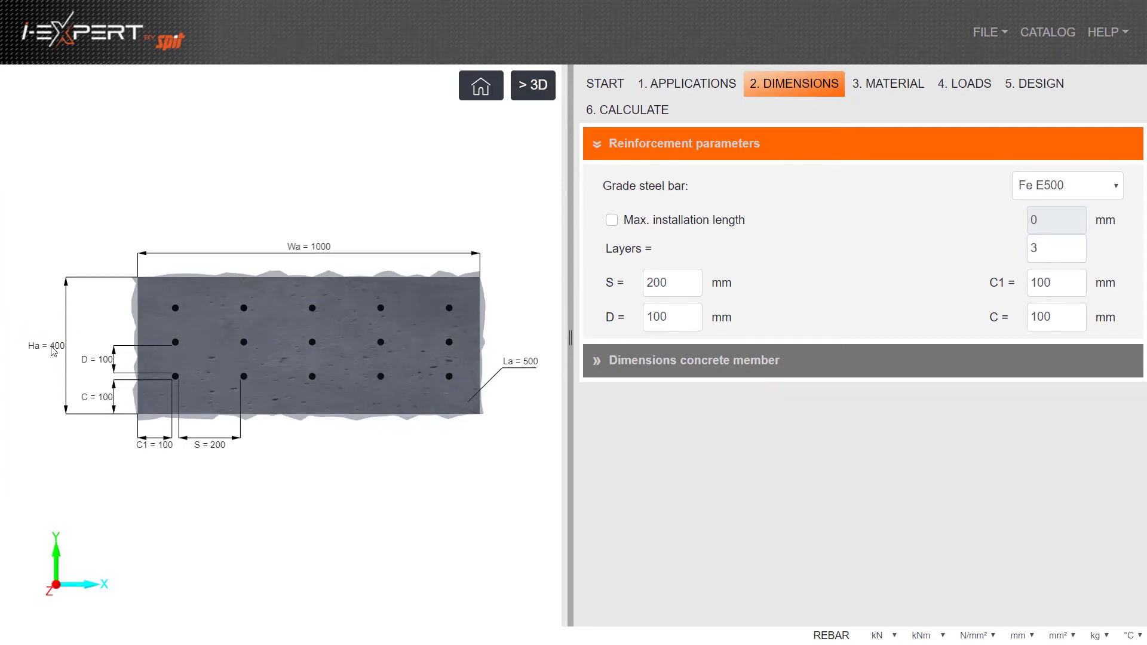
left_click(638, 360)
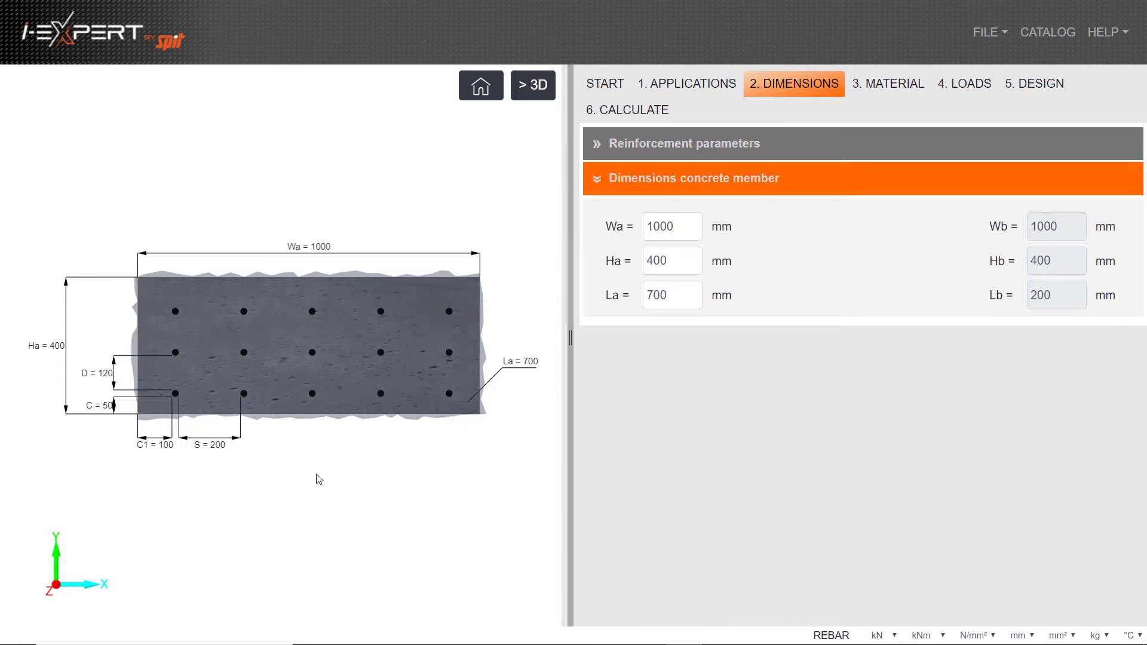
scroll(319, 479, "up", 2)
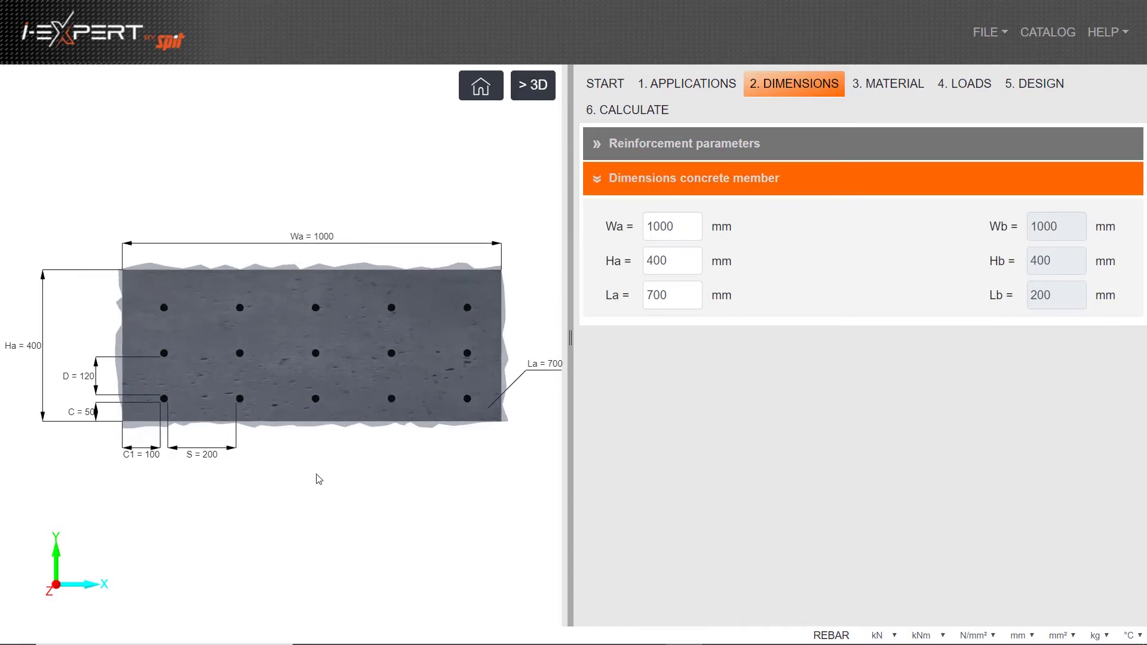
left_click(523, 90)
mouse_move(285, 380)
left_mouse_down()
mouse_move(299, 300)
mouse_move(285, 311)
mouse_move(303, 322)
left_mouse_up()
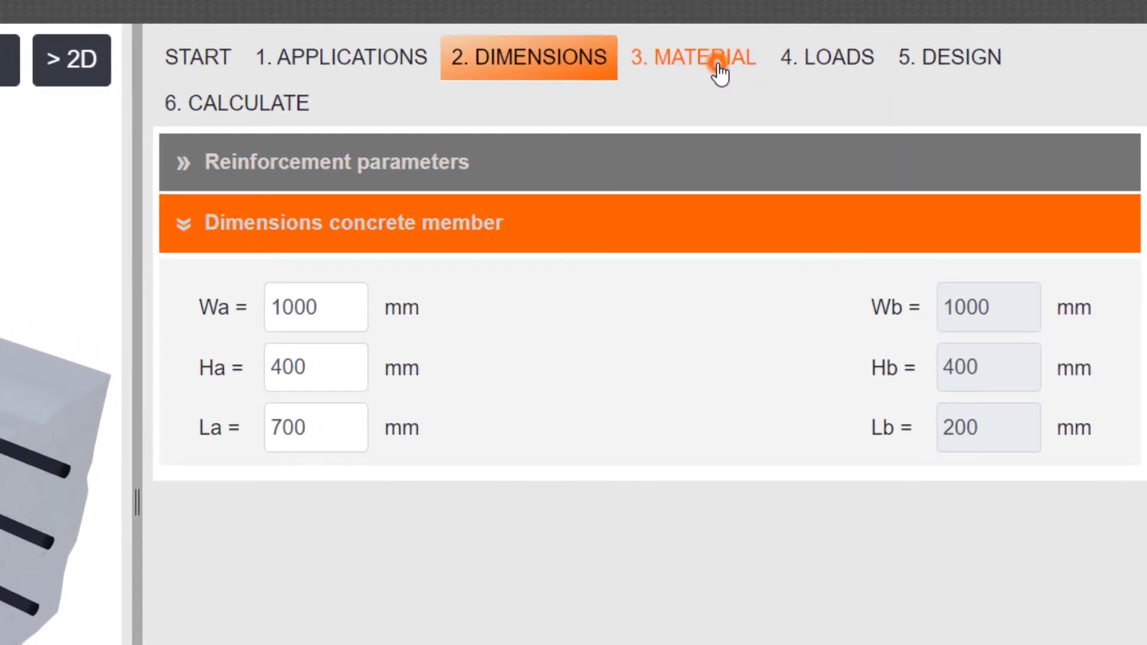
Set a custom concrete strength of 42 N/mm² and keep good bond conditions
left_click(719, 71)
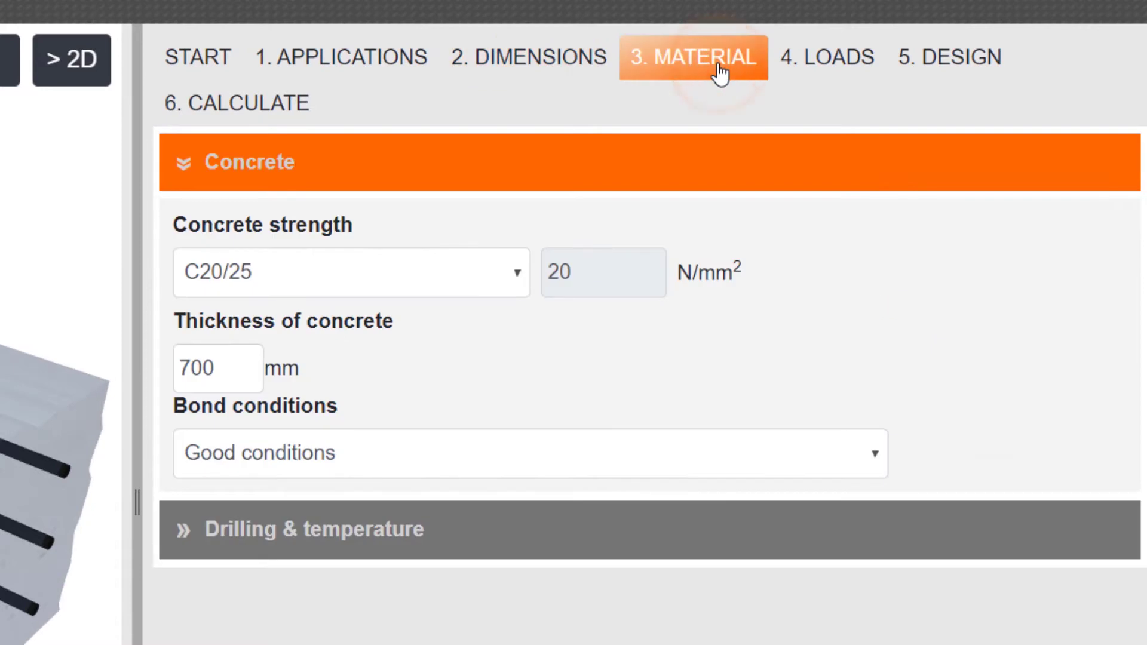
left_click(315, 281)
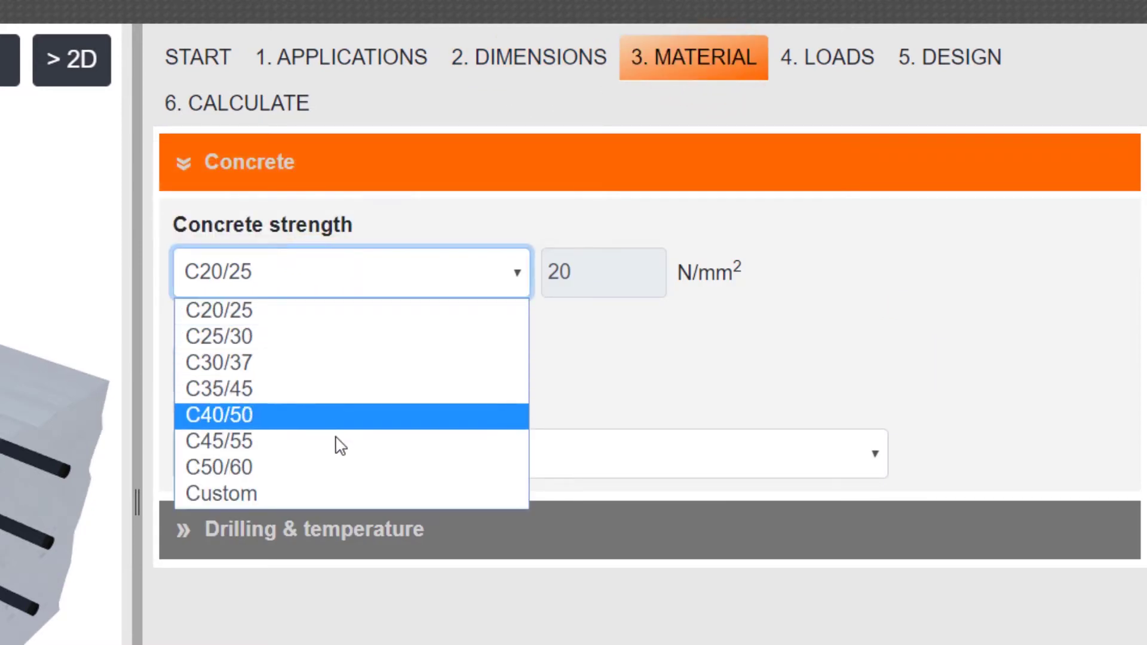
left_click(340, 489)
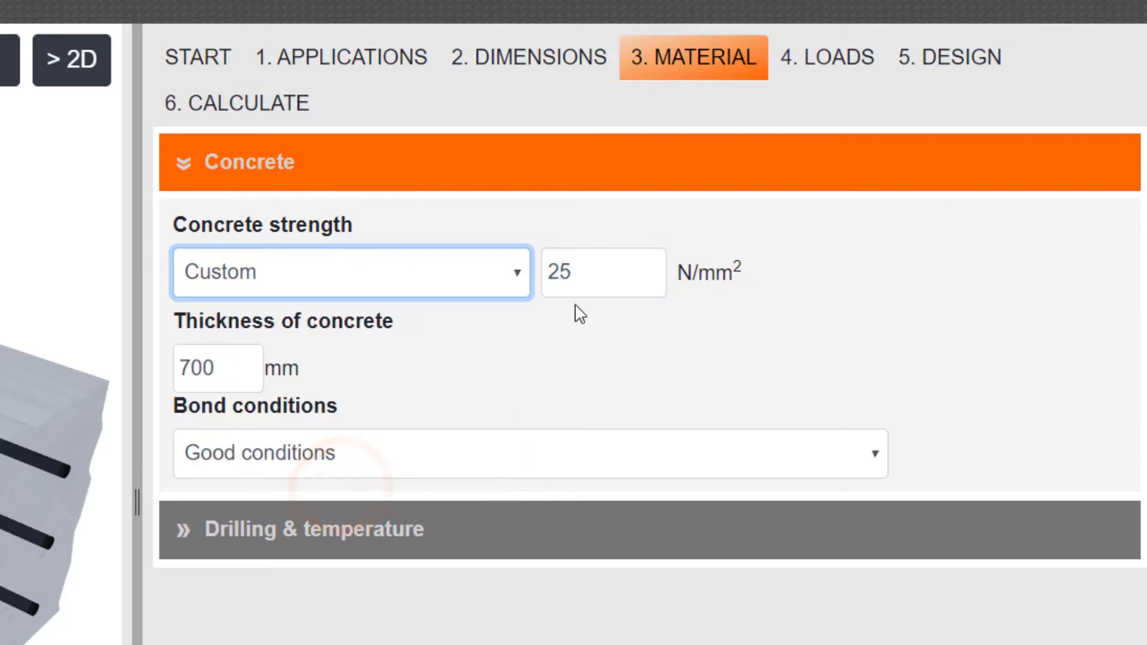
left_click(579, 271)
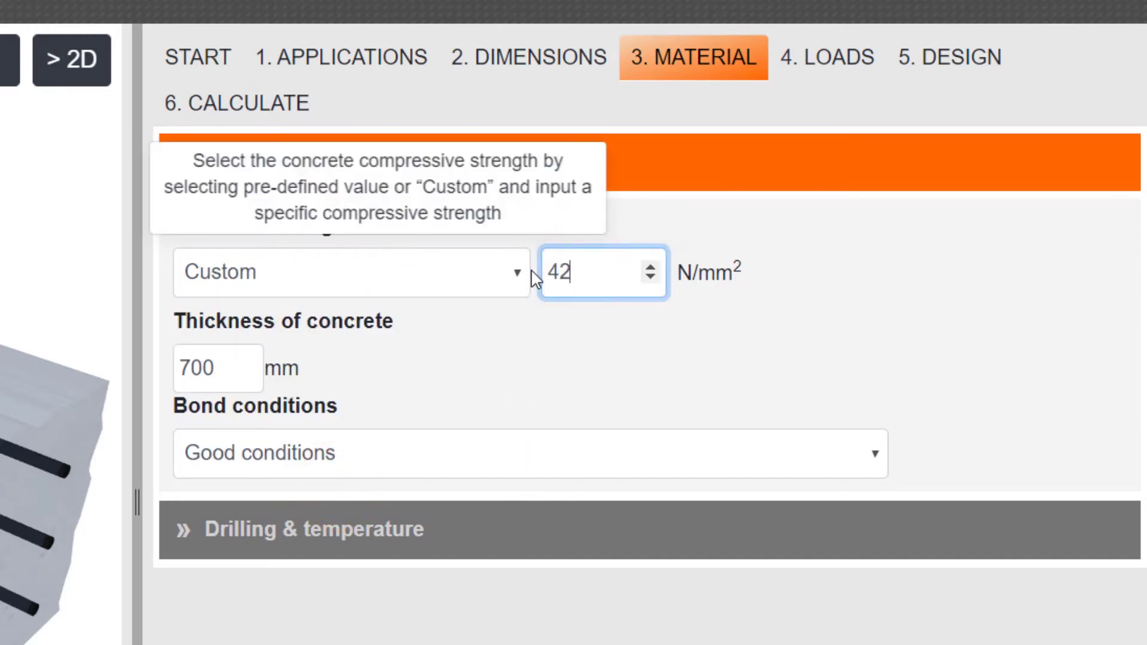
left_click(229, 370)
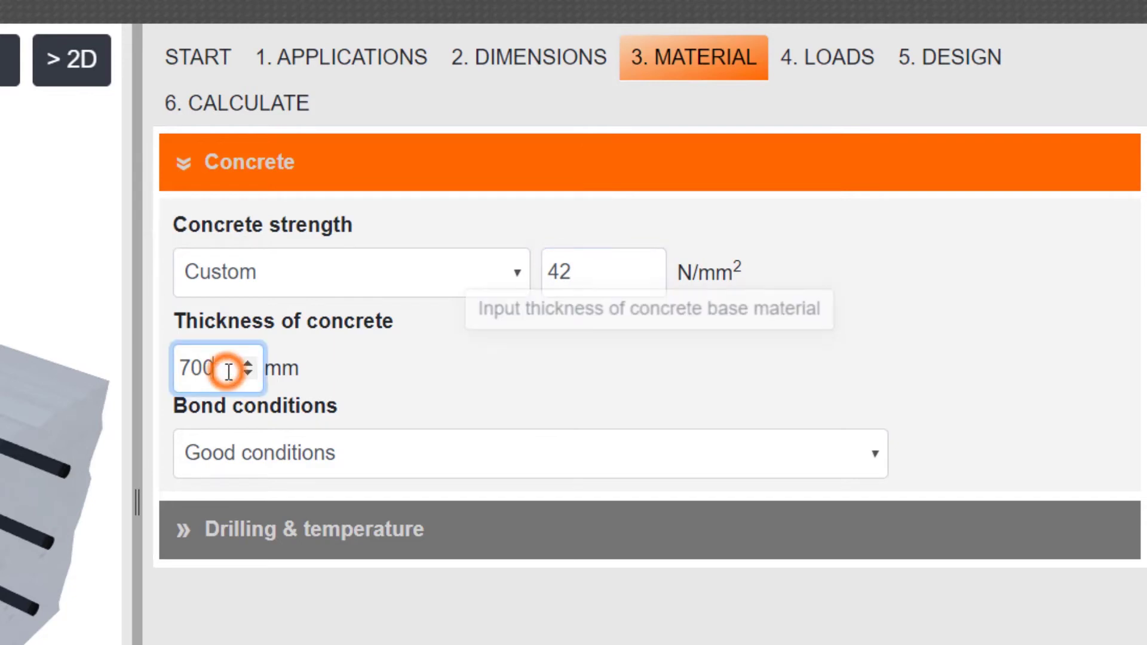
left_click(284, 442)
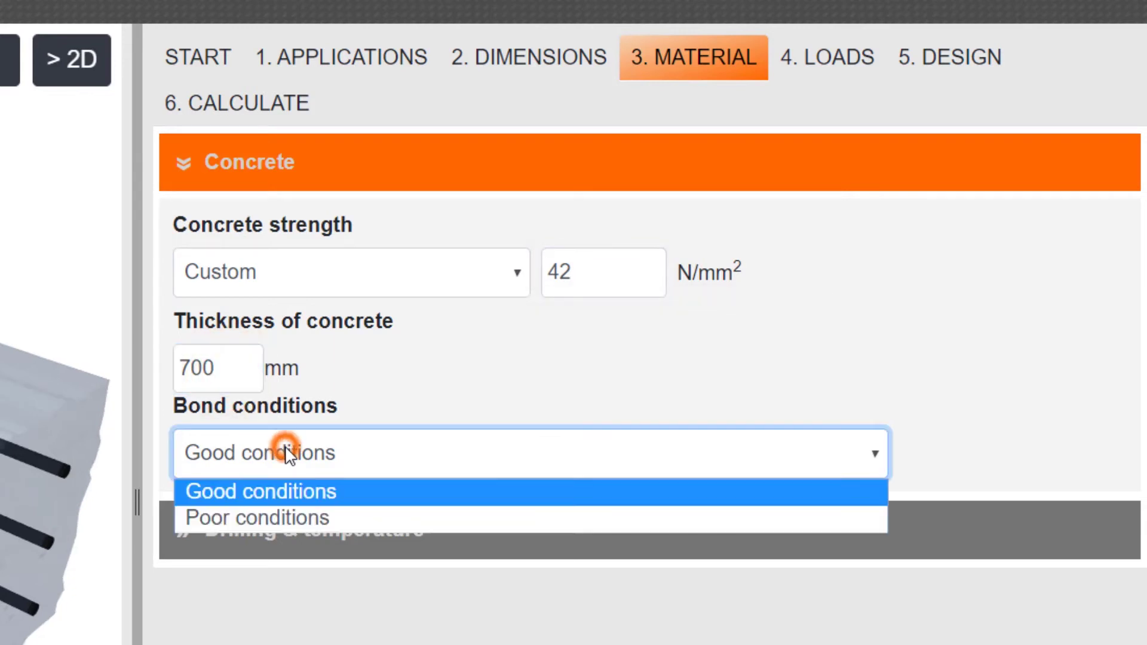
left_click(245, 496)
Change the installation method to diamond drilling
scroll(251, 448, "down", 3)
left_click(256, 364)
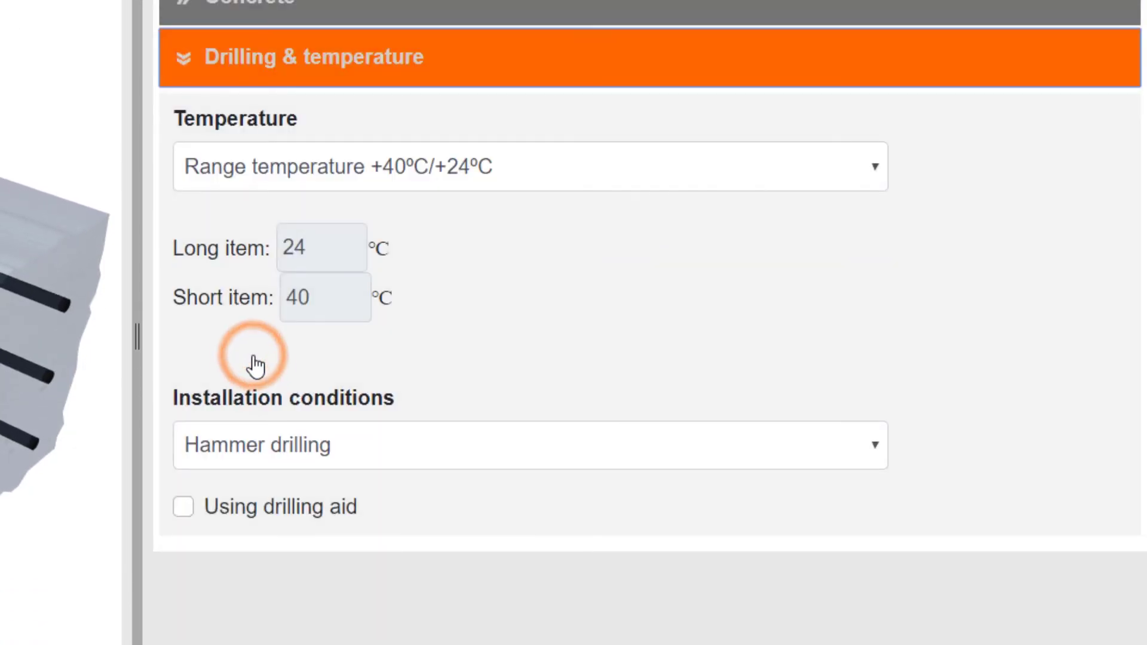
left_click(873, 168)
left_click(788, 202)
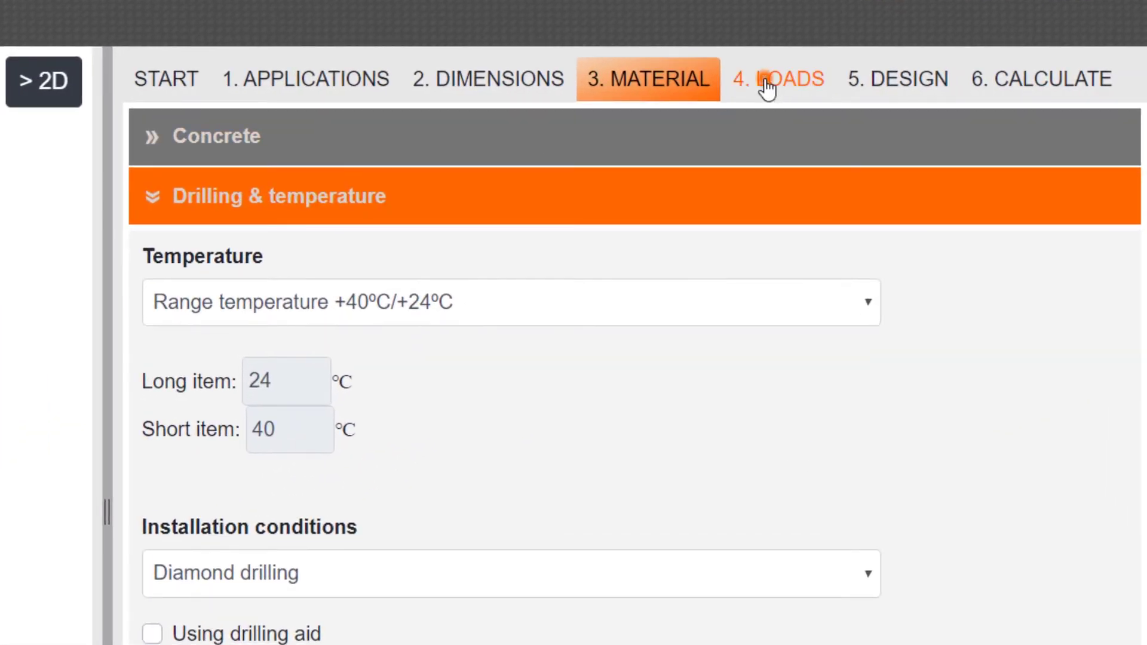
Apply a 200 kN axial Nz load on the whole section
left_click(766, 88)
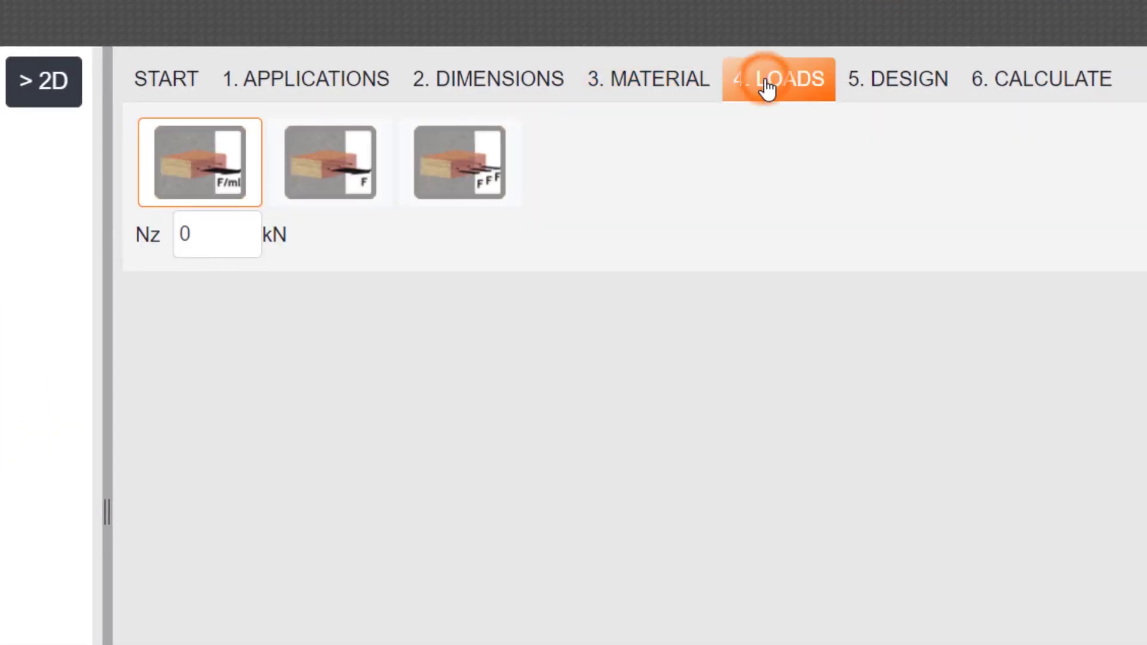
left_click(218, 166)
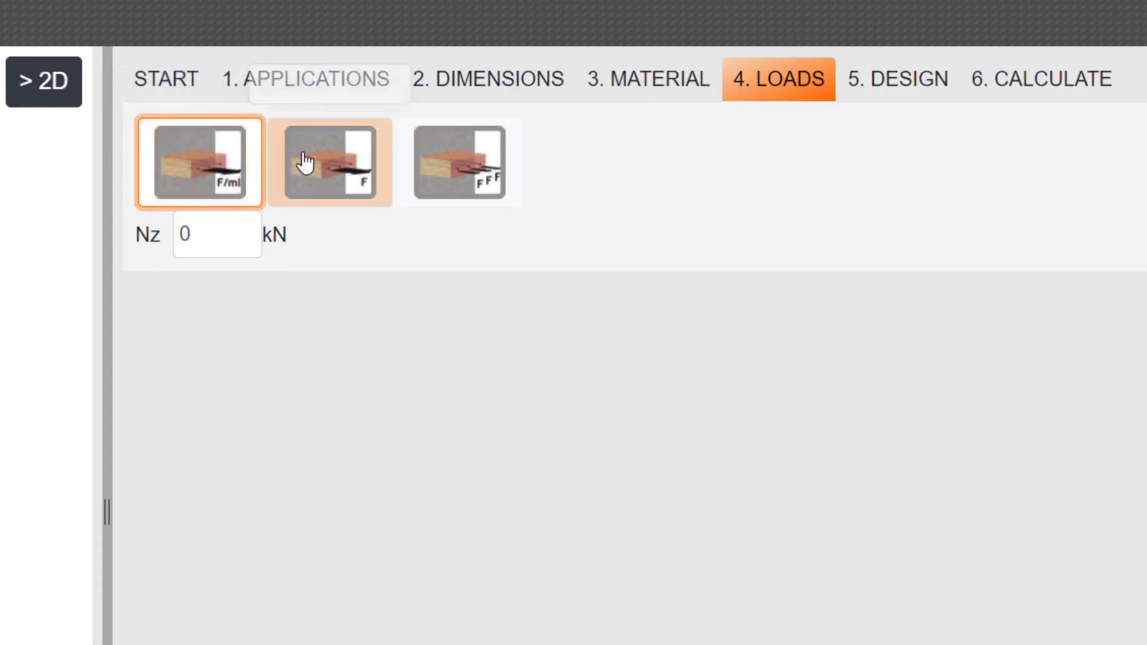
left_click(451, 158)
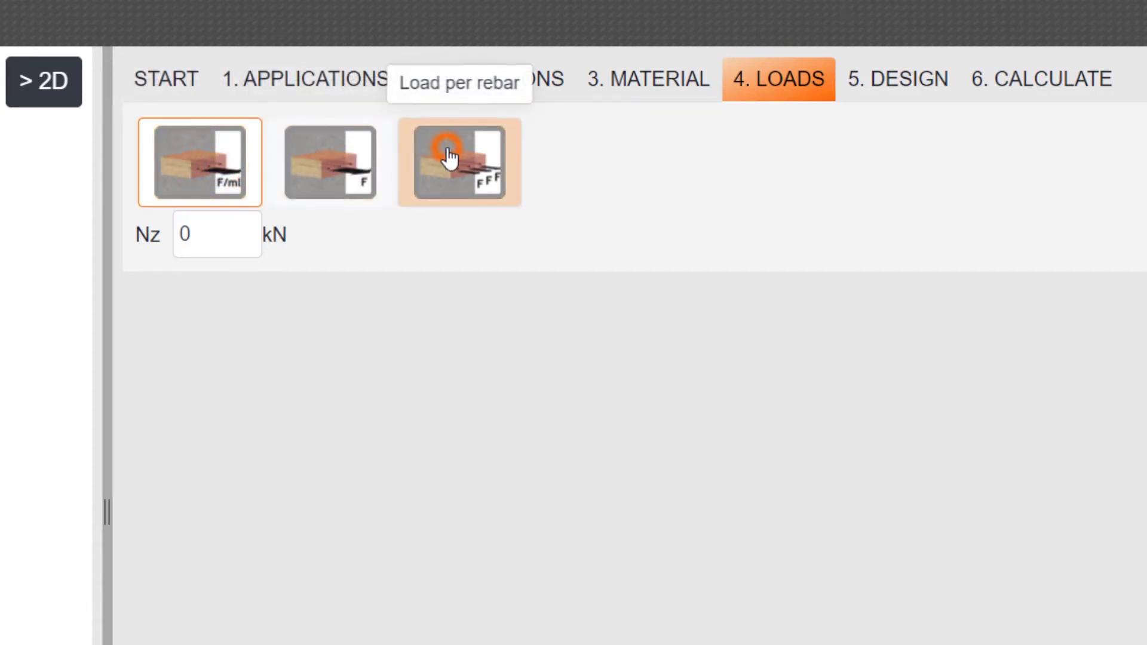
left_click(347, 166)
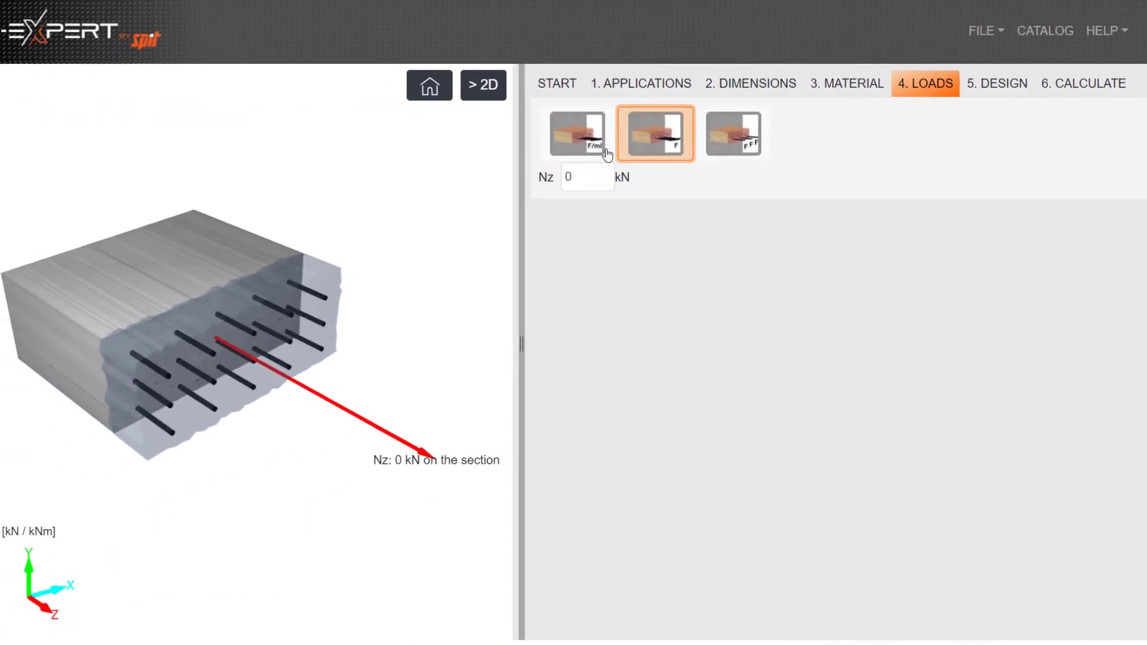
double_click(594, 173)
type("200")
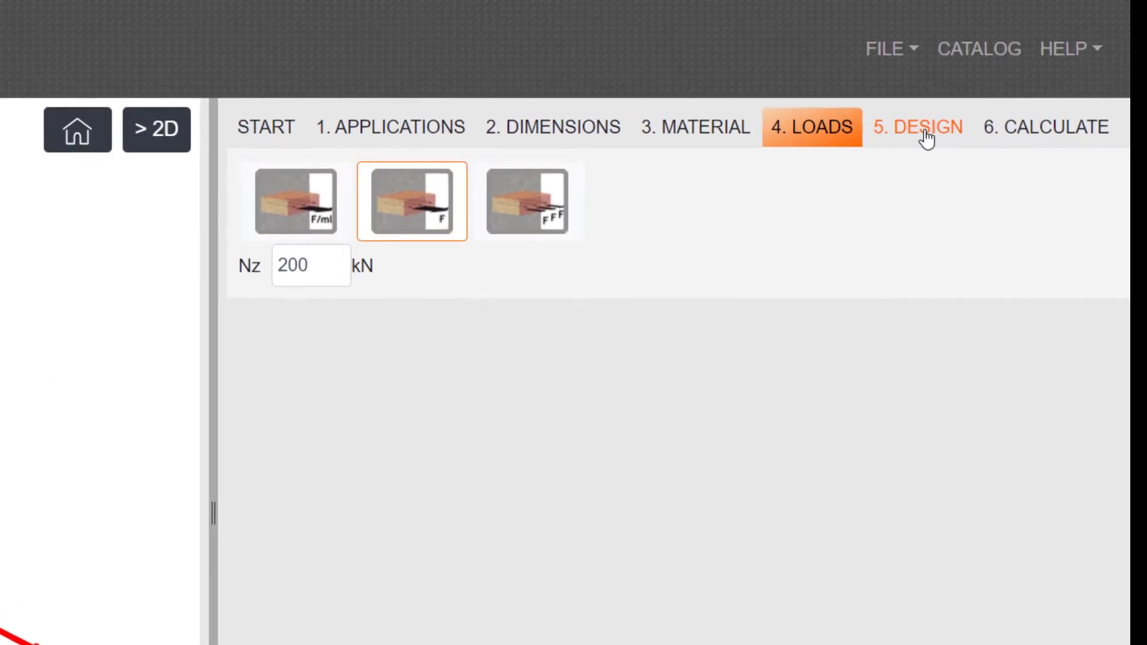
Use the plain EUROCODE 2 (rebar application) design method instead of the fire option
left_click(1002, 90)
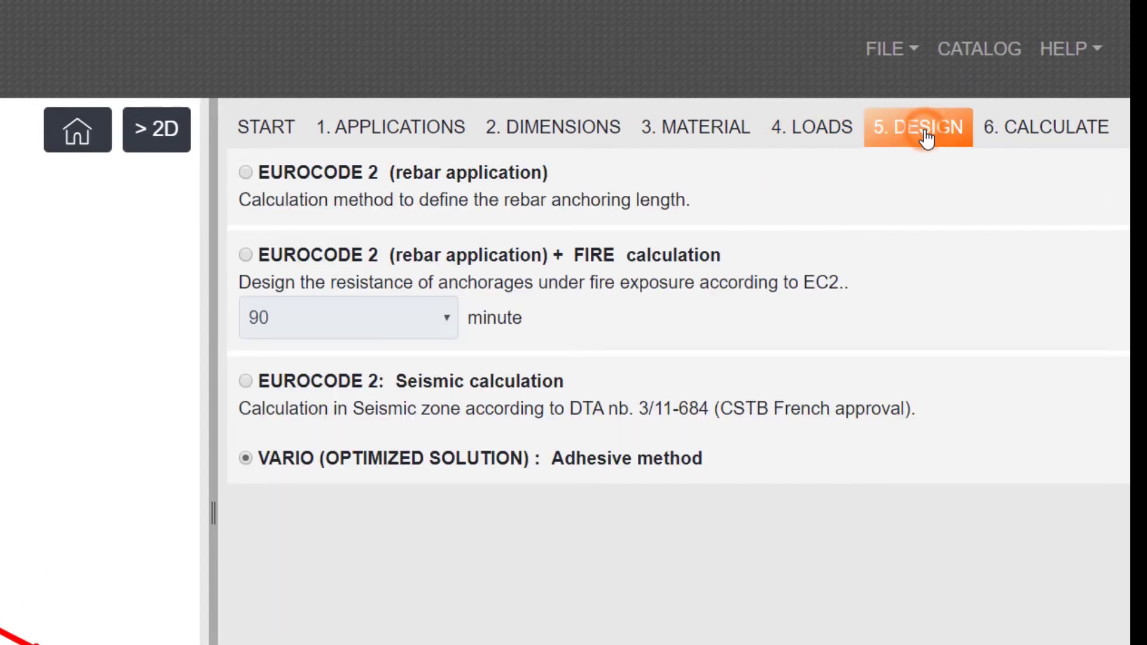
left_click(349, 185)
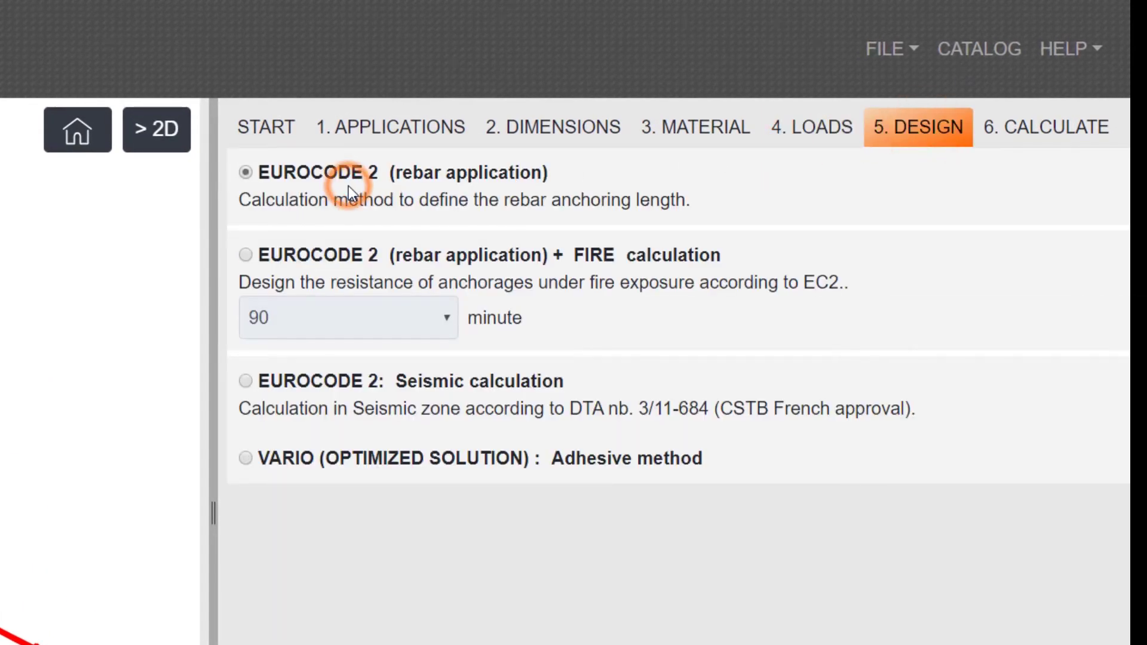
left_click(256, 257)
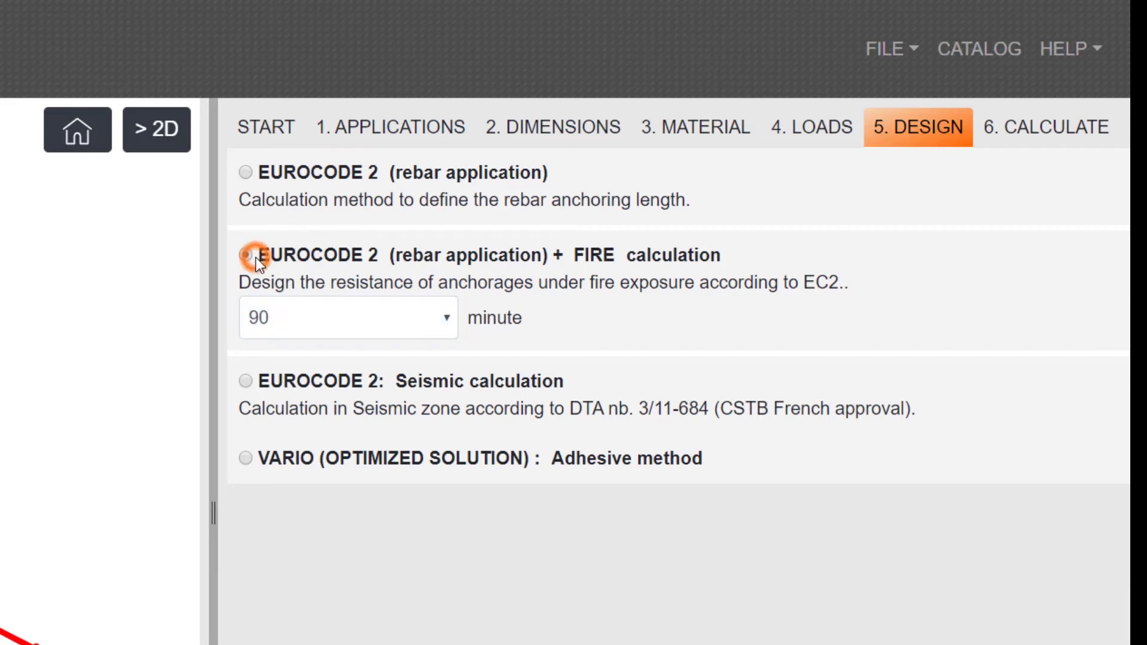
left_click(449, 317)
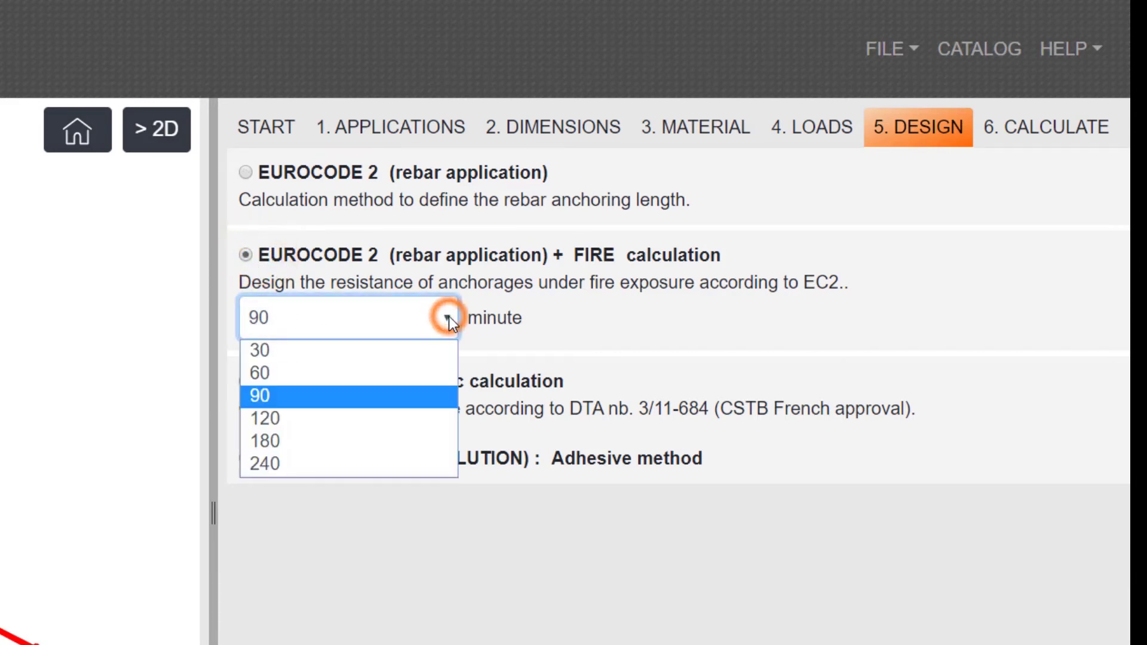
left_click(411, 397)
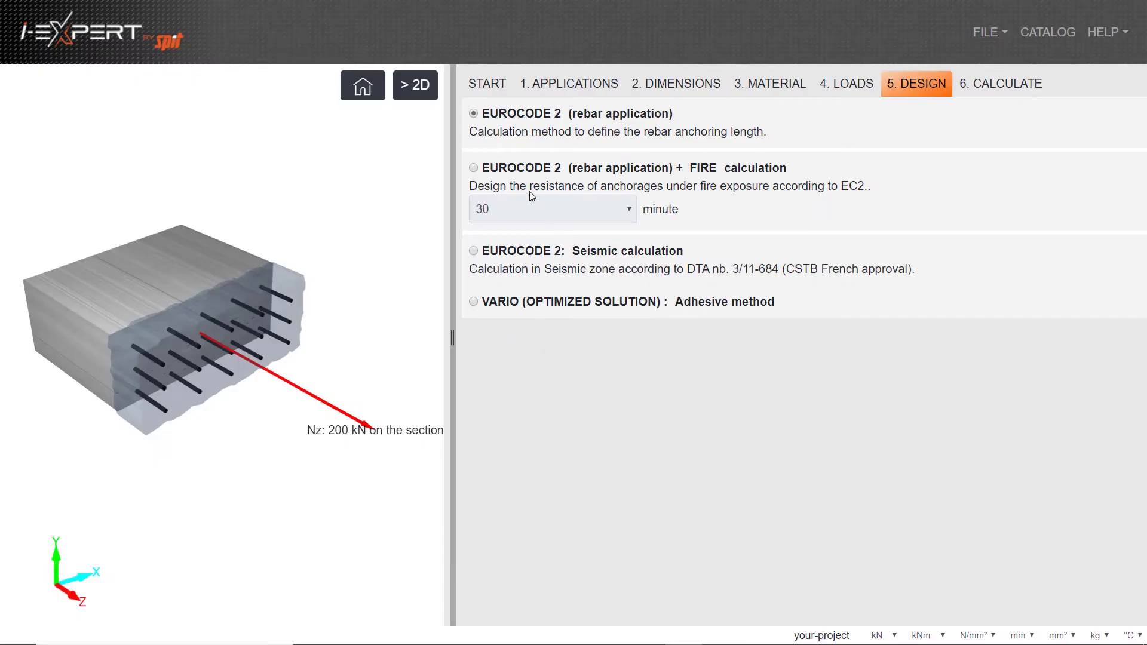
left_click(473, 114)
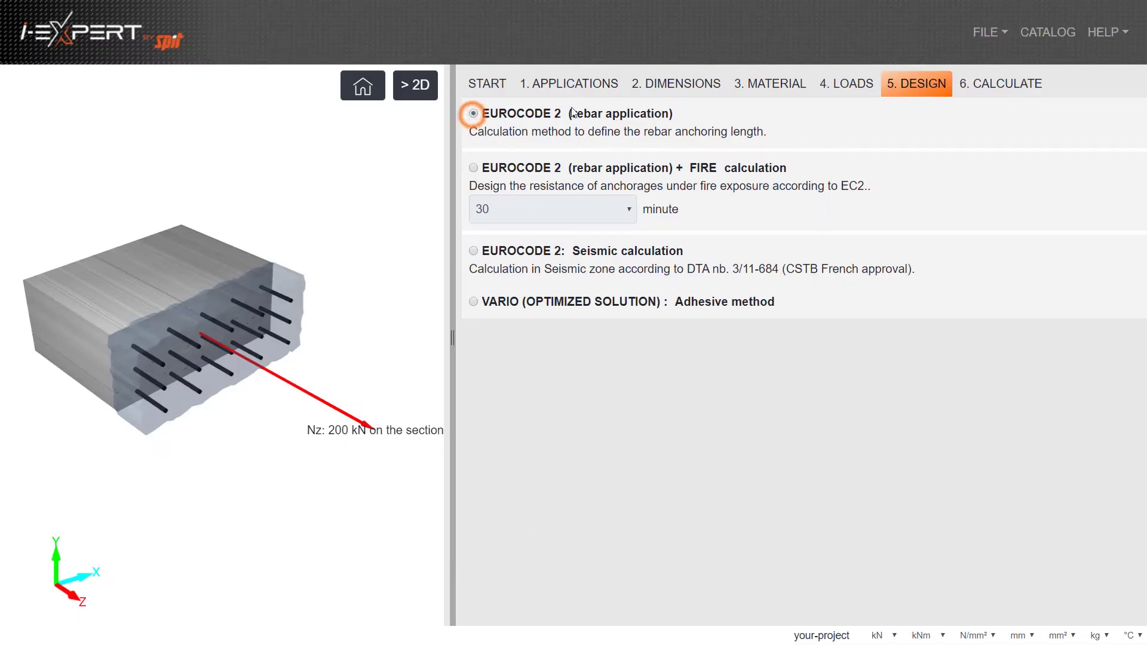
Calculate, sort by diameter then anchorage length, and select VIPER XTREM - Fe E500 Ø12
left_click(1010, 84)
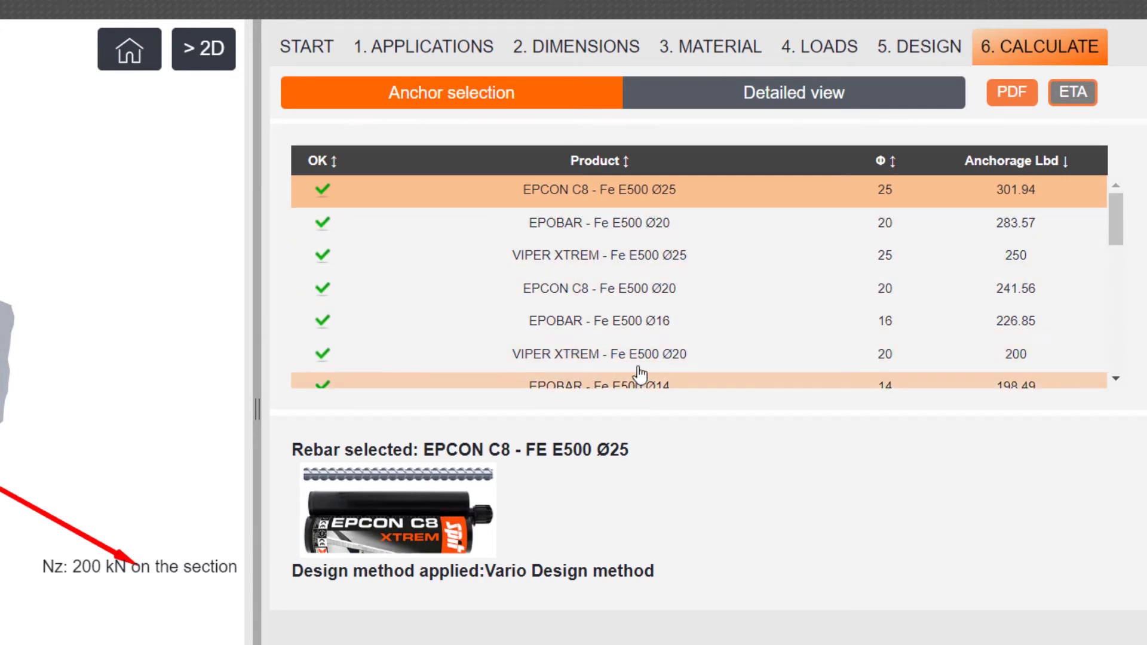
left_click(890, 164)
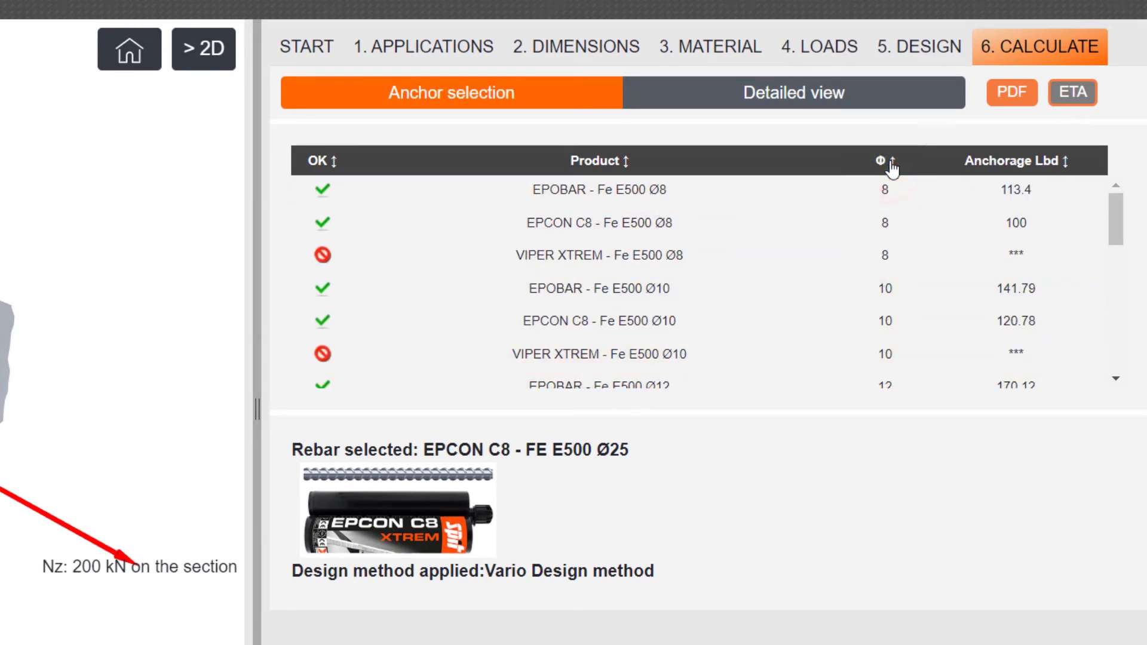
left_click(1008, 165)
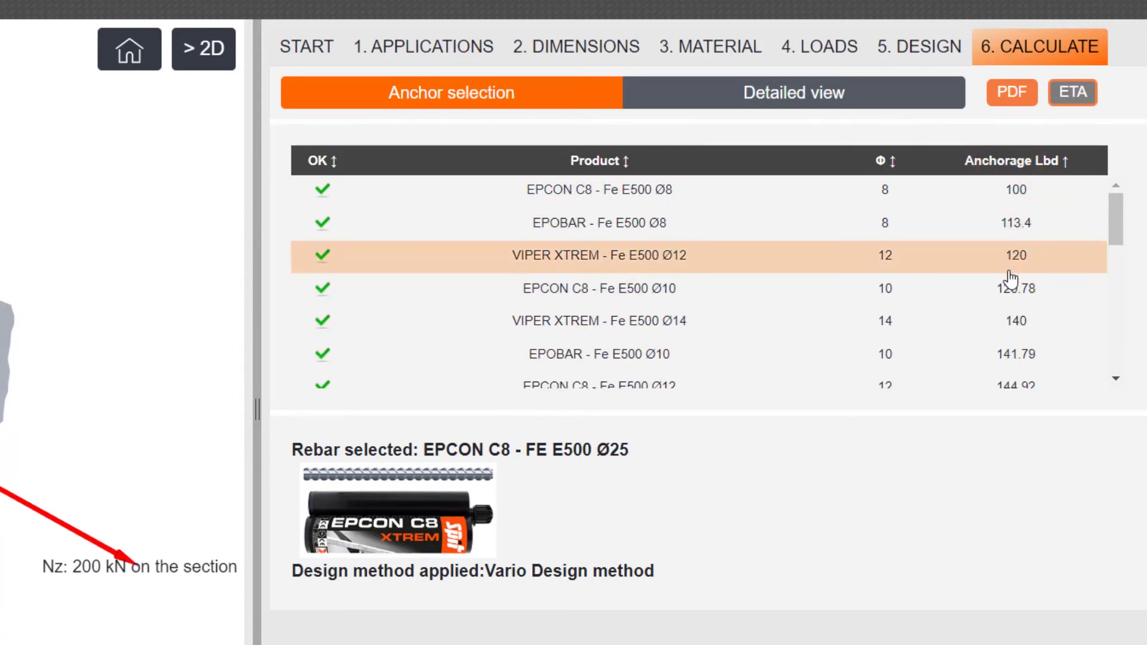
left_click(665, 263)
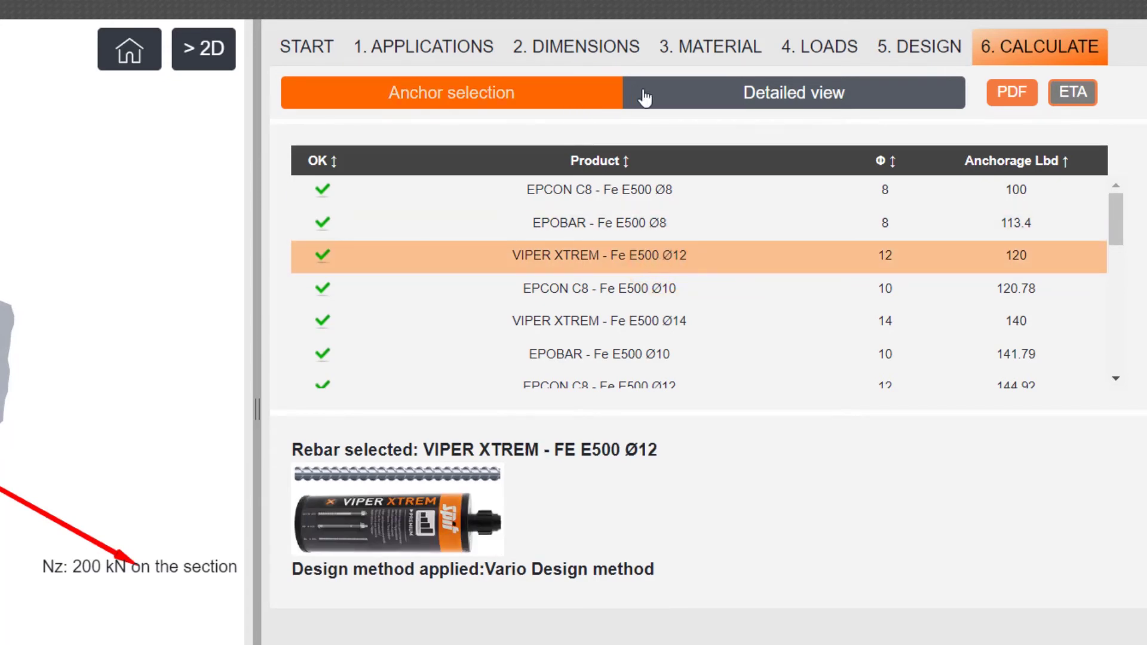
Show VIPER XTREM Ø12 details, including installation data: 15 mm drill bit, 120 mm depth
left_click(703, 97)
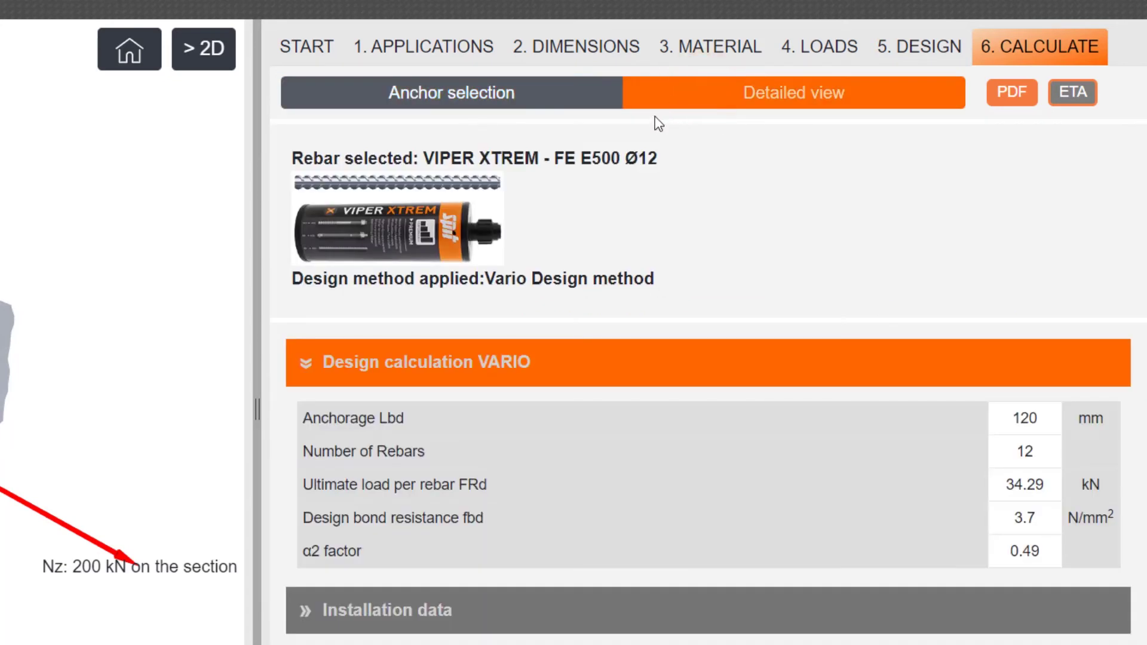
scroll(574, 260, "down", 1)
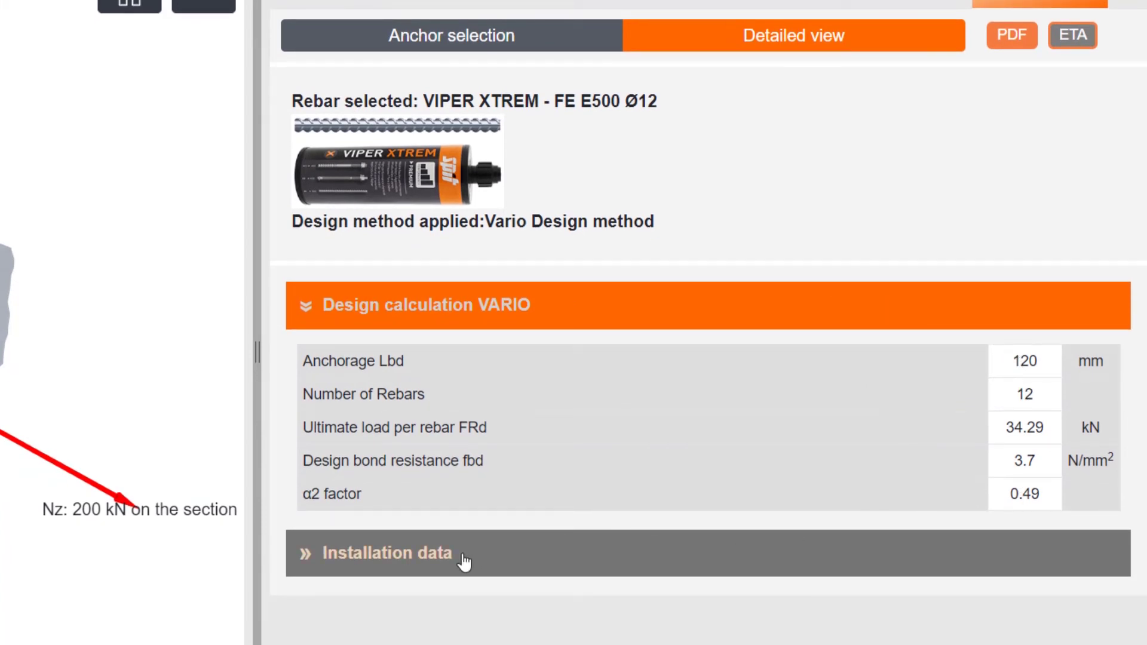
left_click(430, 562)
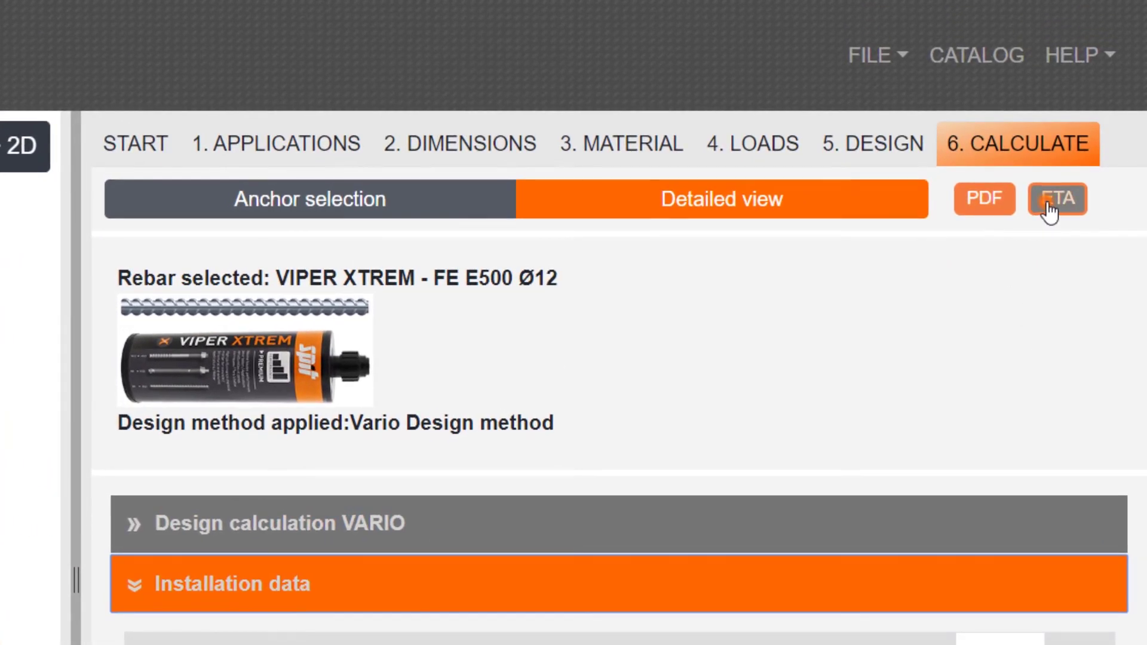
Open the ETA-17/0513 document for VIPER XTREM and scroll through its pages
left_click(1049, 209)
scroll(711, 242, "down", 18)
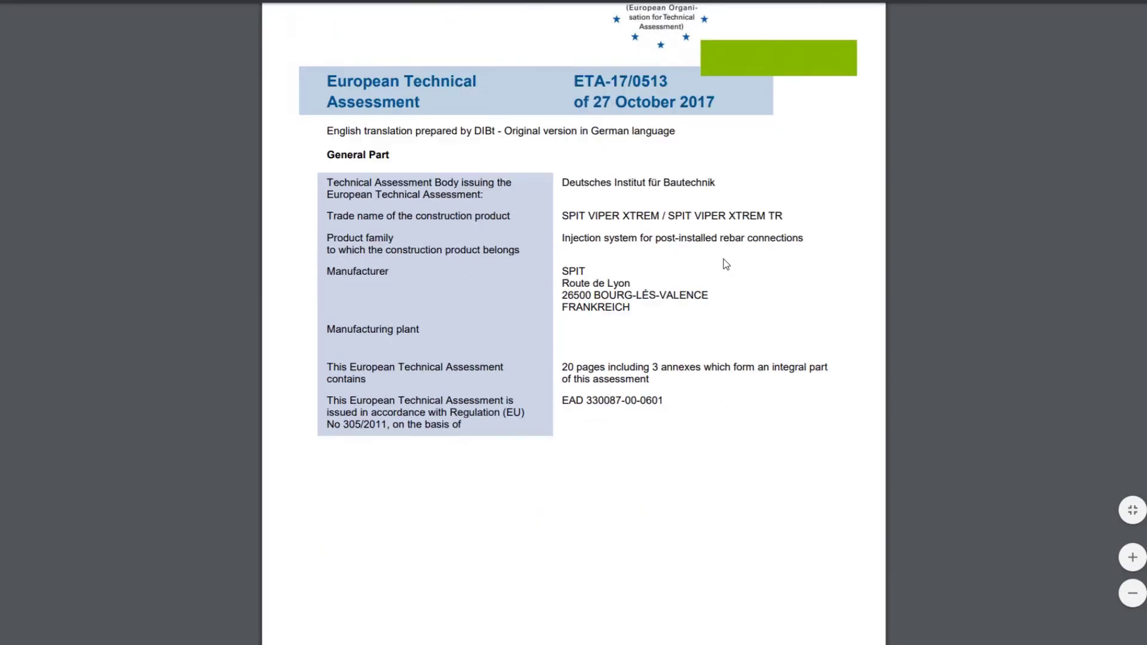
scroll(739, 290, "down", 15)
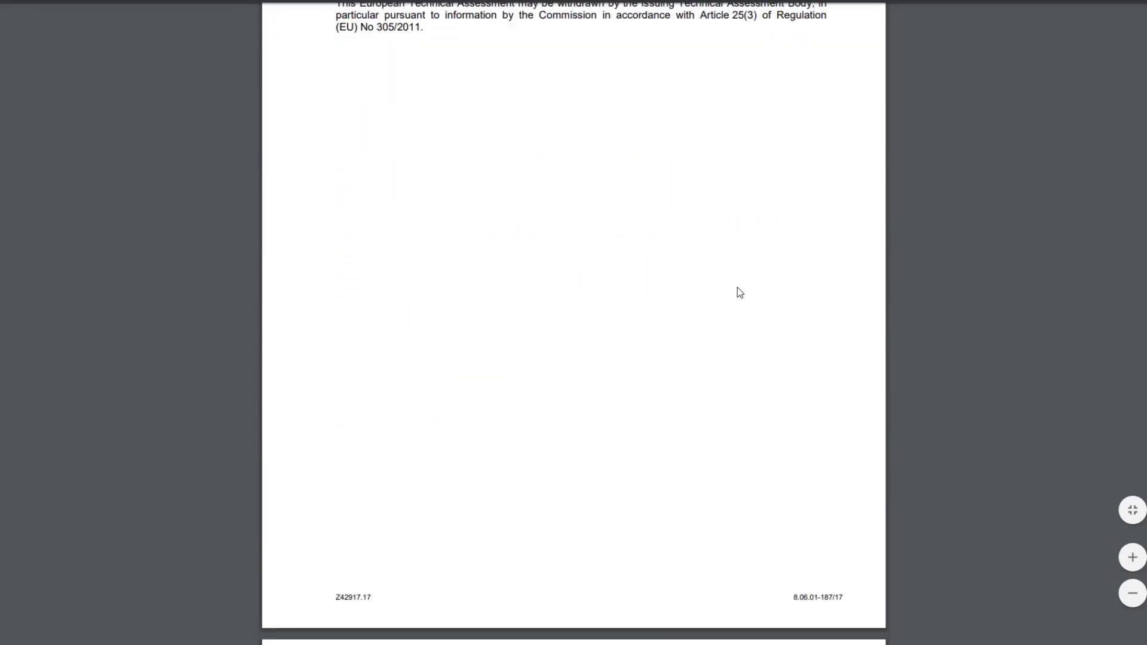